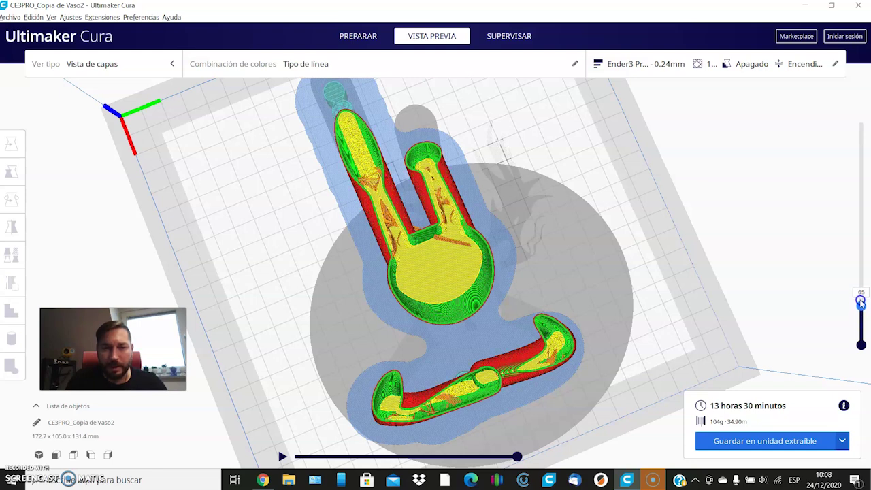
- Step through the sliced layers of the vase up to the topmost layer 553, examining its walls and infill closely
scroll(350, 233, "up", 3)
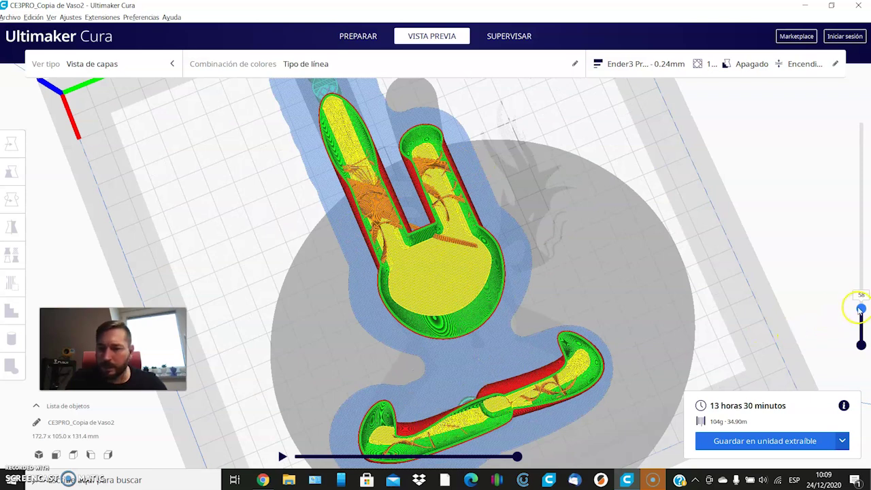
left_click_drag(860, 309, 861, 278)
scroll(802, 292, "down", 5)
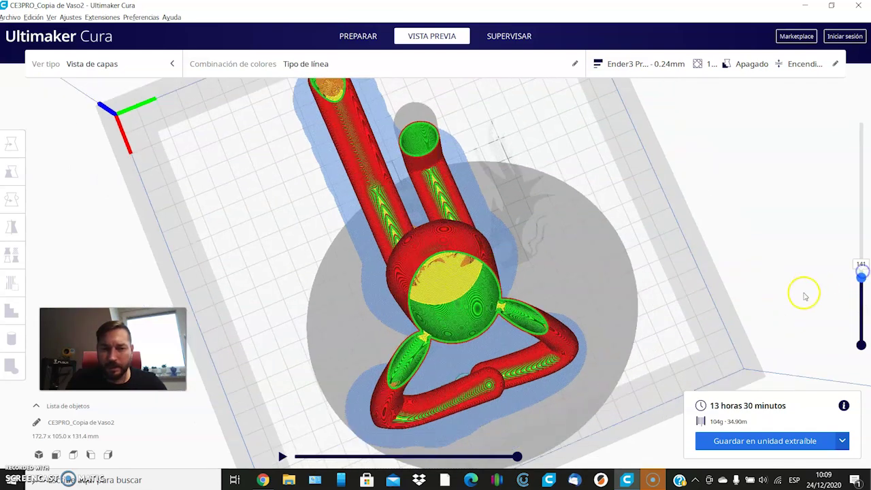
left_click_drag(861, 278, 856, 247)
scroll(472, 145, "up", 5)
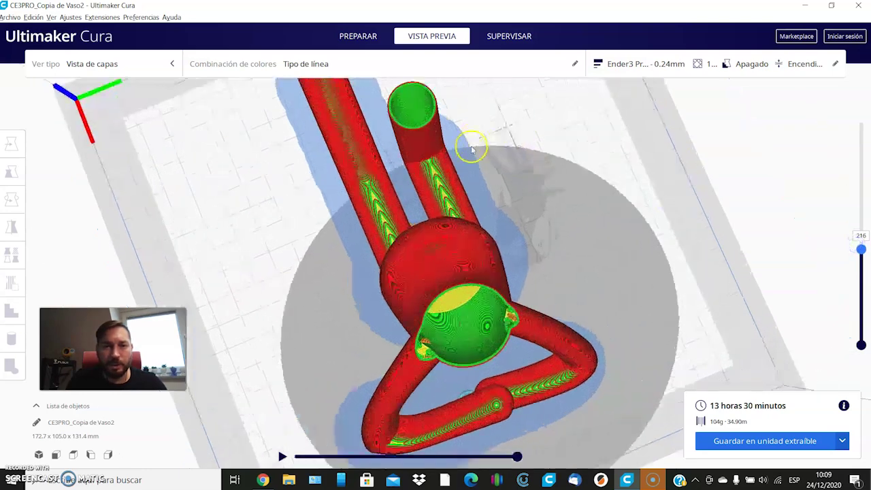
scroll(470, 158, "down", 5)
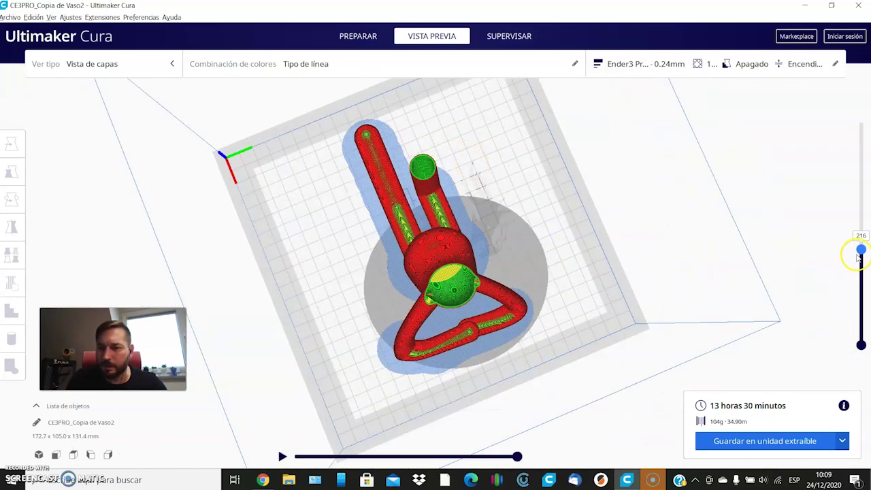
left_click_drag(861, 248, 861, 225)
scroll(741, 274, "up", 3)
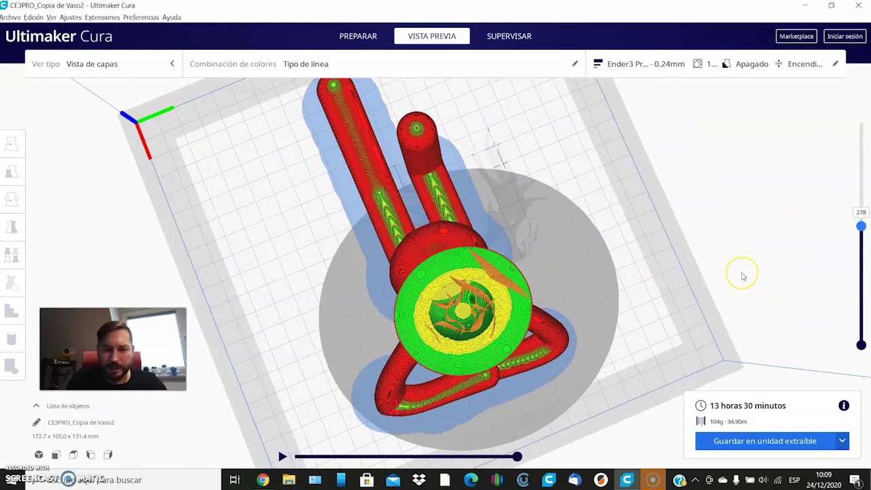
scroll(742, 276, "up", 1)
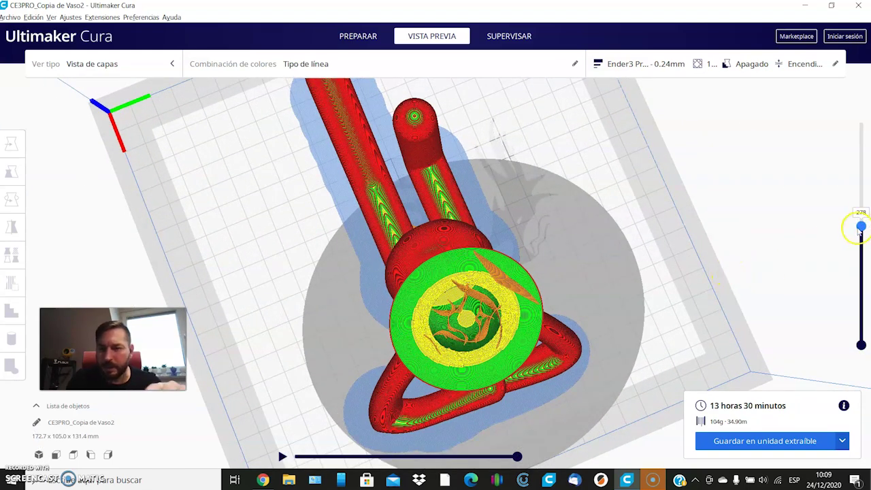
left_click_drag(861, 226, 863, 123)
scroll(830, 195, "down", 2)
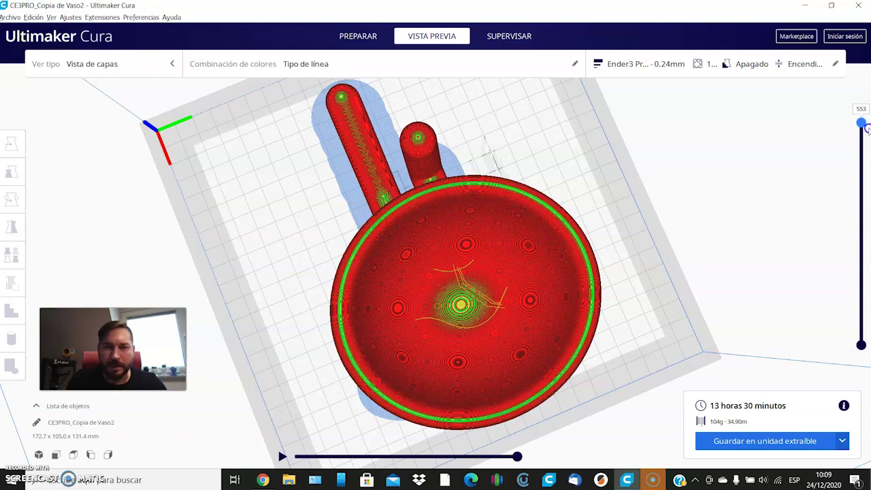
- Re-slice the vase with the infill density set to 30% and inspect the infill at layer 290
left_click(730, 73)
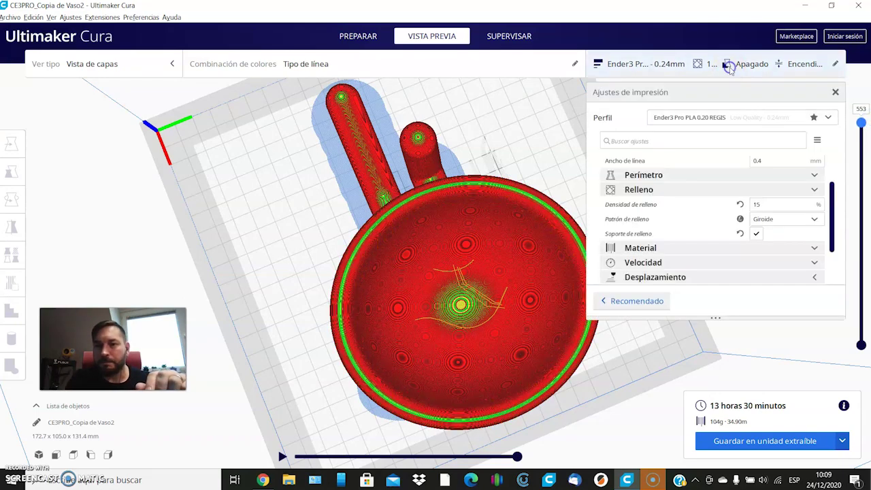
double_click(762, 204)
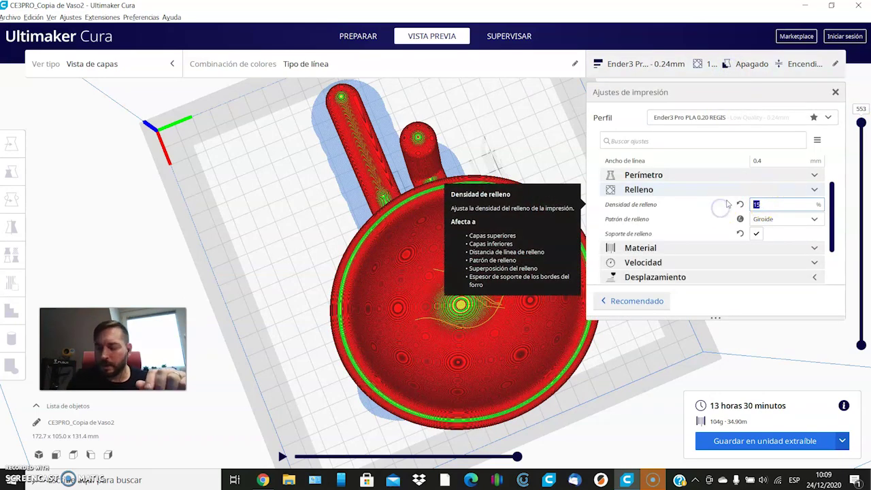
type("30")
left_click(757, 441)
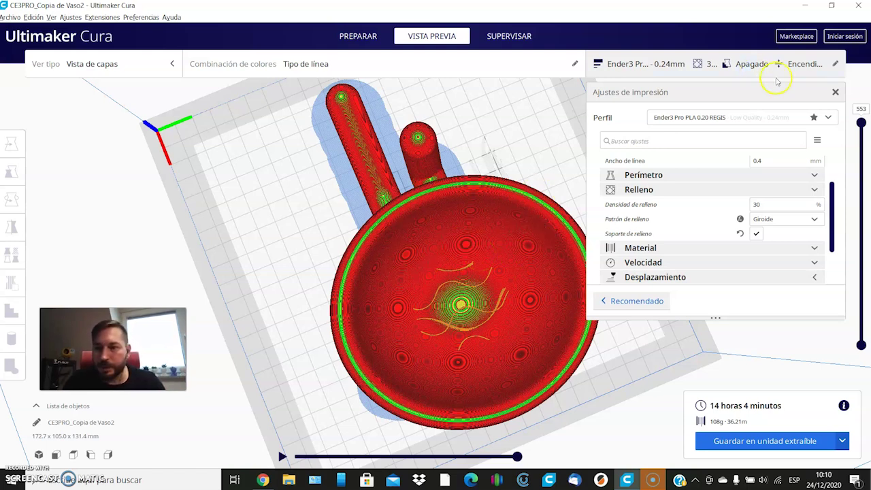
left_click_drag(861, 125, 862, 221)
scroll(481, 304, "up", 2)
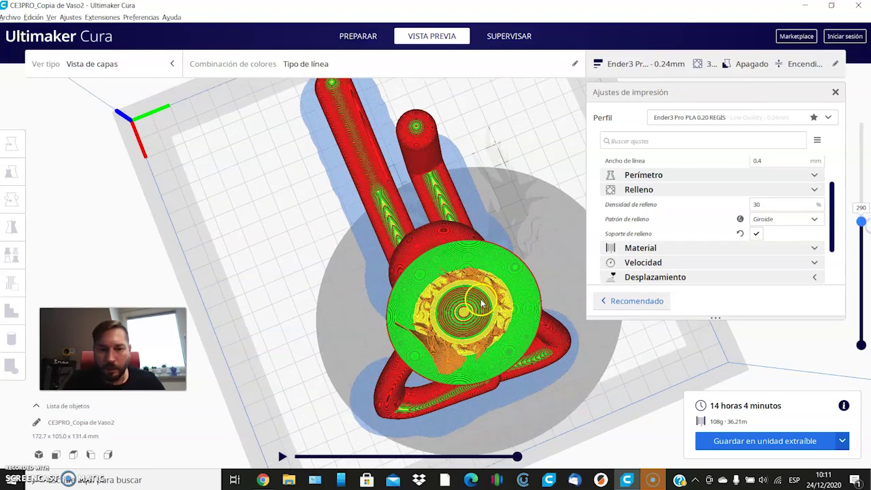
scroll(481, 304, "up", 3)
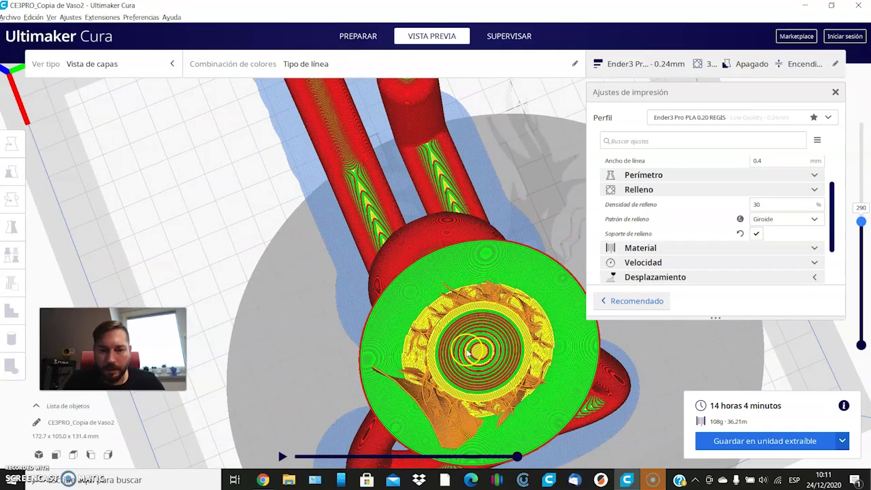
scroll(468, 351, "down", 2)
- Turn off infill support (Soporte de relleno) and slice the vase again
scroll(741, 187, "down", 2)
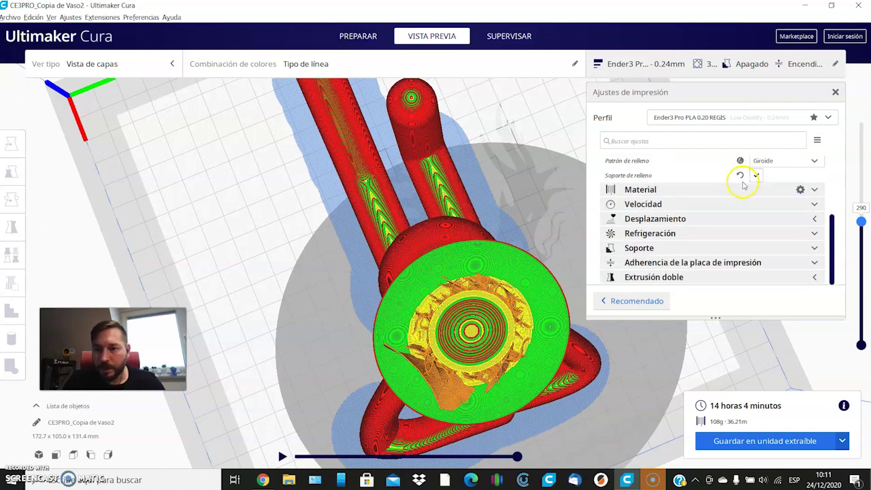
left_click(756, 176)
left_click(772, 440)
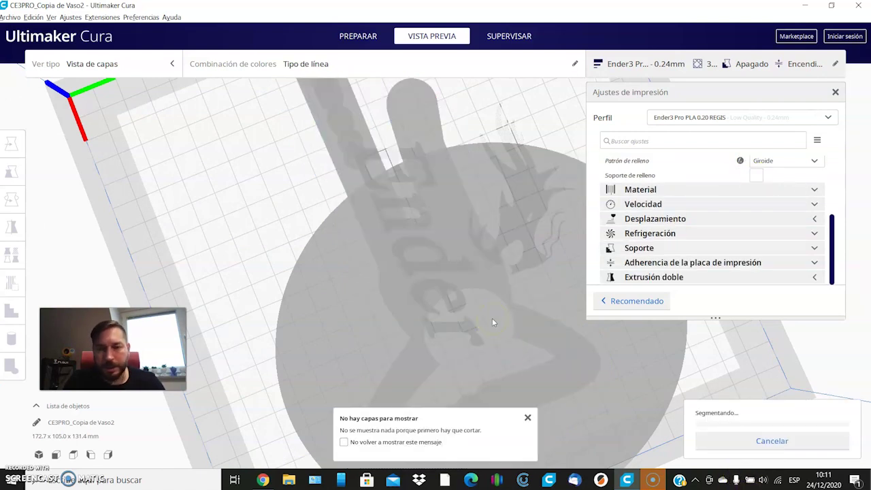
right_click_drag(492, 318, 474, 277)
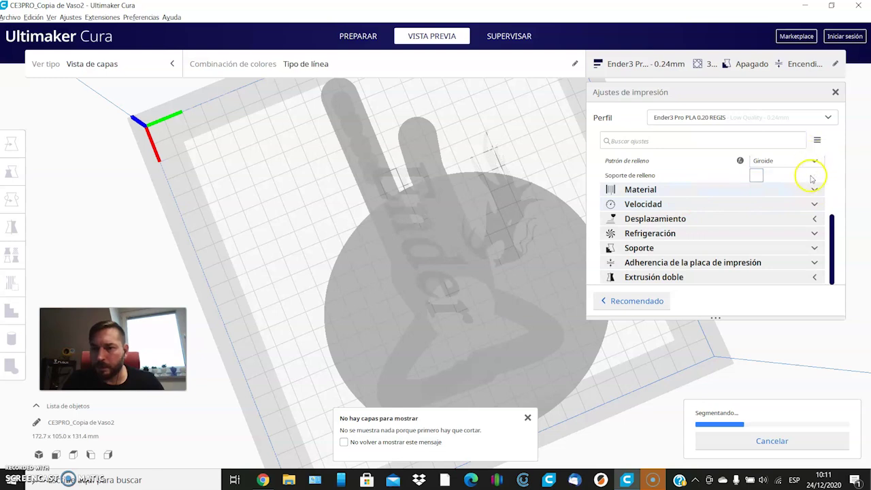
scroll(813, 176, "up", 3)
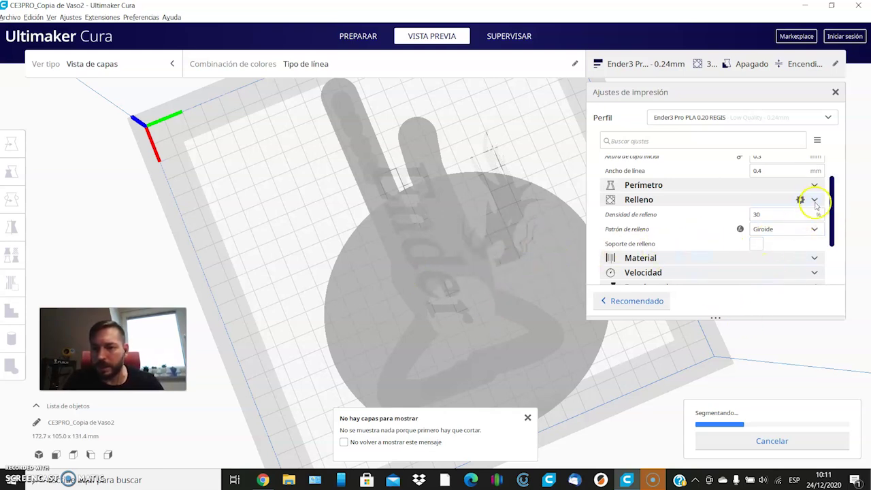
mouse_move(691, 226)
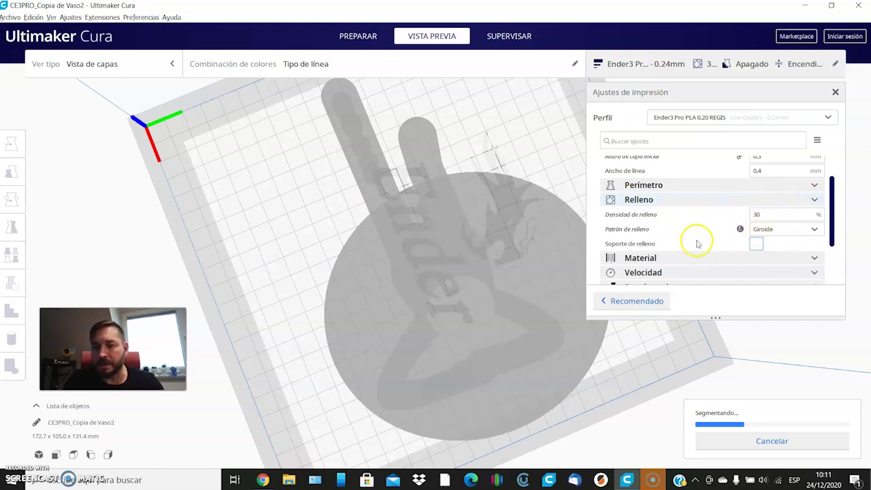
mouse_move(757, 246)
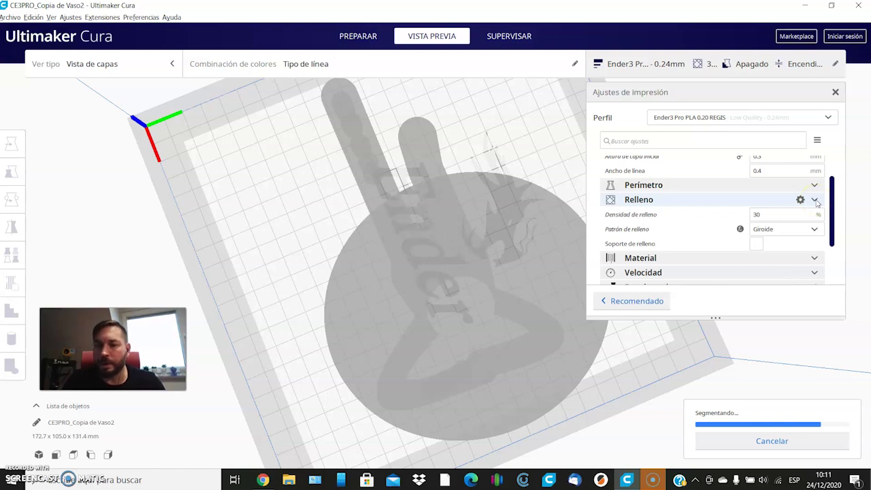
- Collapse the infill settings and set the initial layer printing temperature to 205 °C in the material settings
left_click(815, 200)
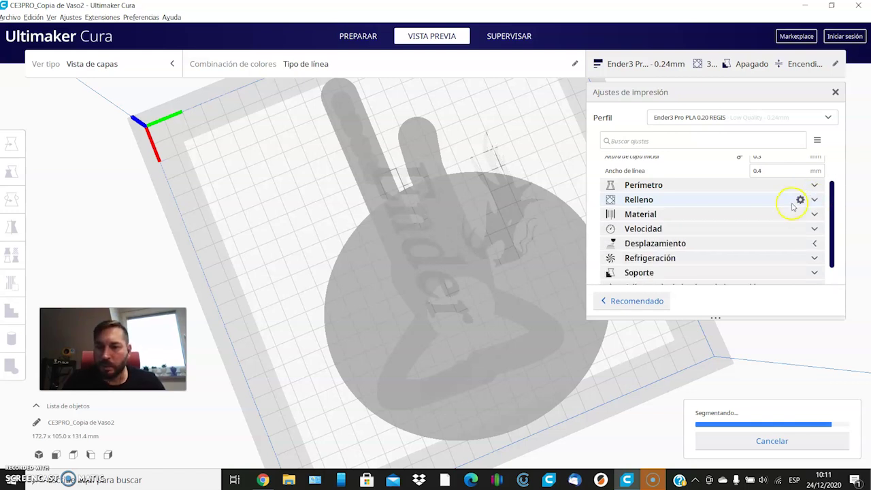
left_click(814, 214)
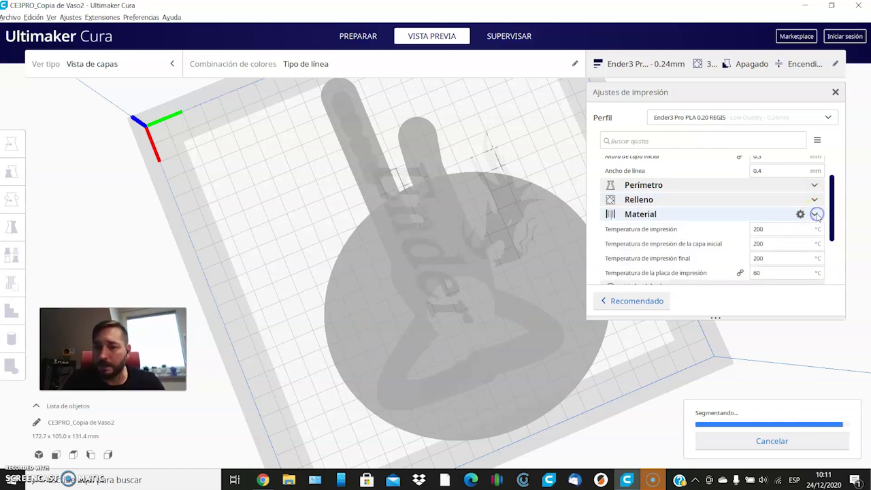
scroll(713, 244, "down", 1)
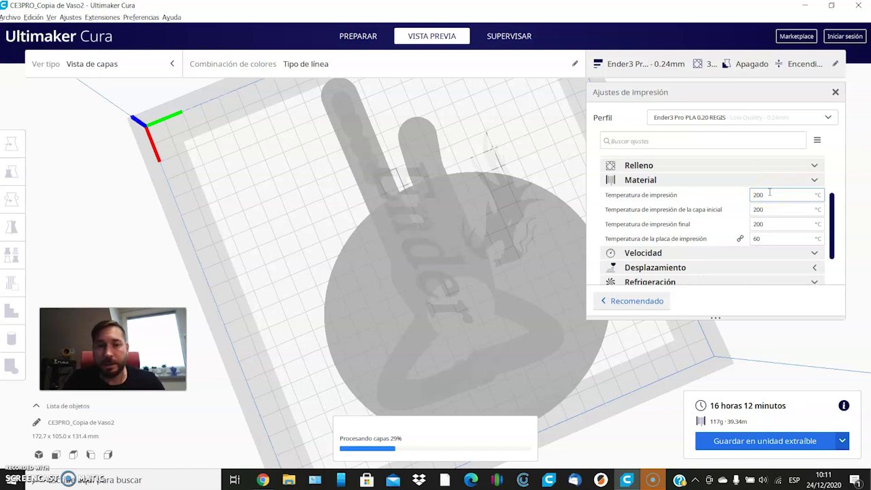
mouse_move(769, 193)
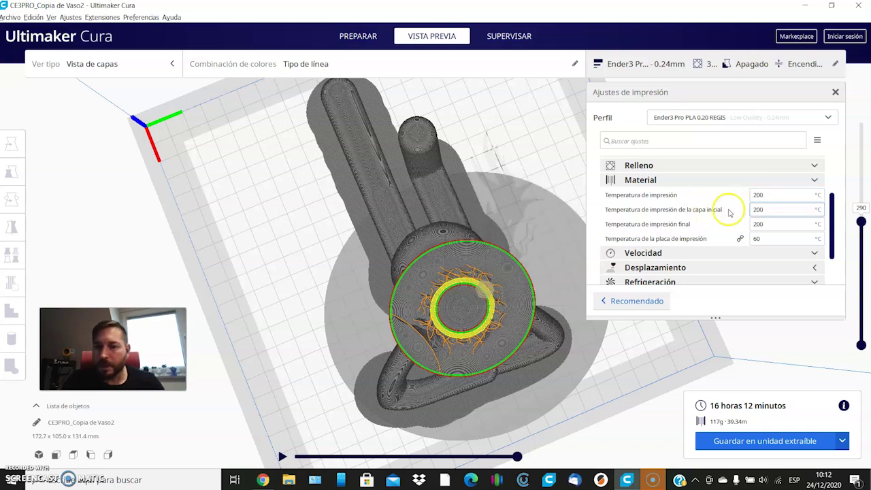
left_click(759, 194)
left_click(773, 221)
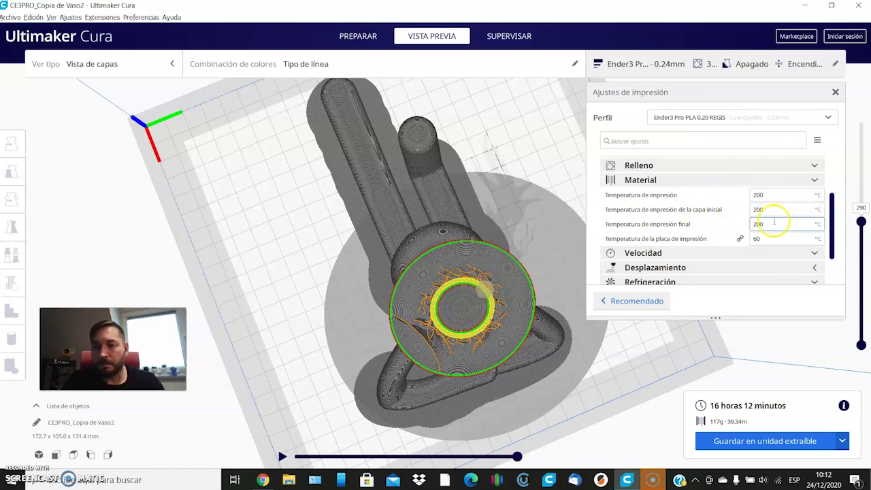
left_click(757, 210)
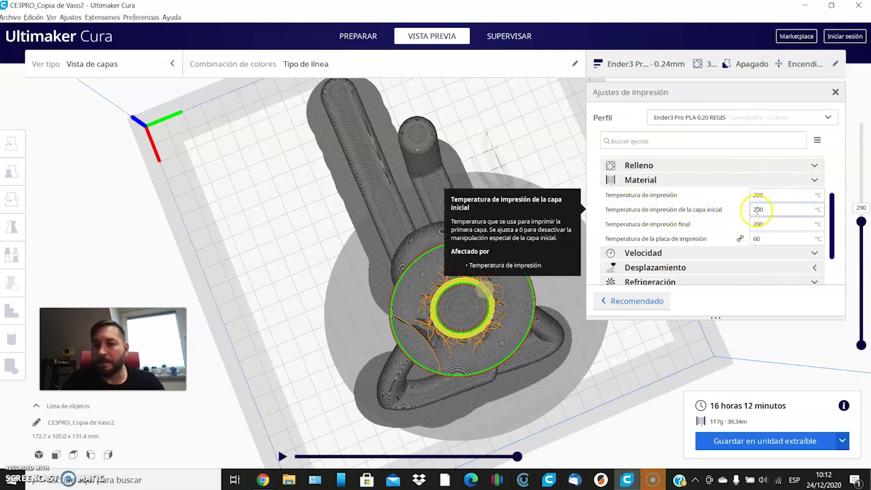
left_click_drag(763, 210, 715, 214)
type("20")
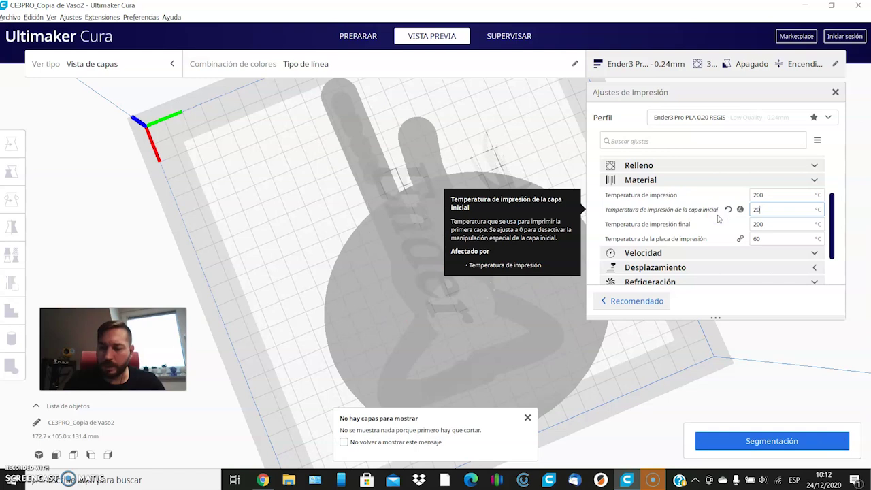
type("5")
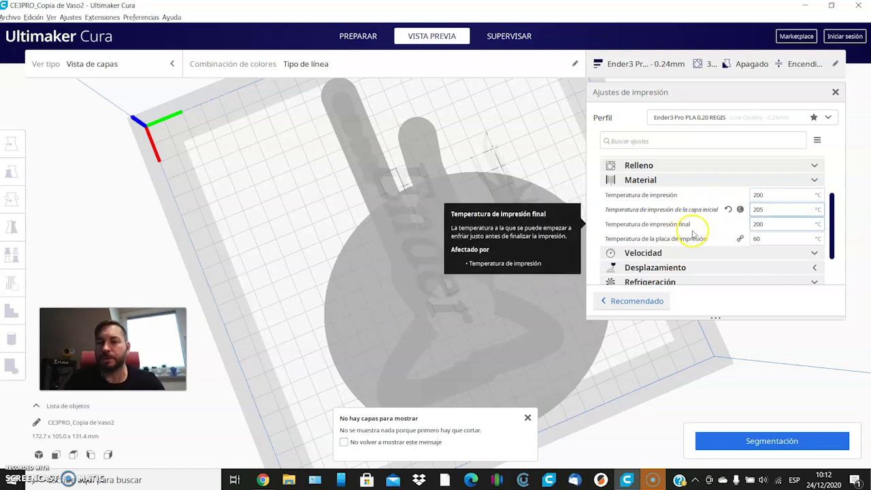
- Set the final printing temperature to 195 °C
left_click(800, 221)
left_click_drag(777, 226, 716, 231)
type("195")
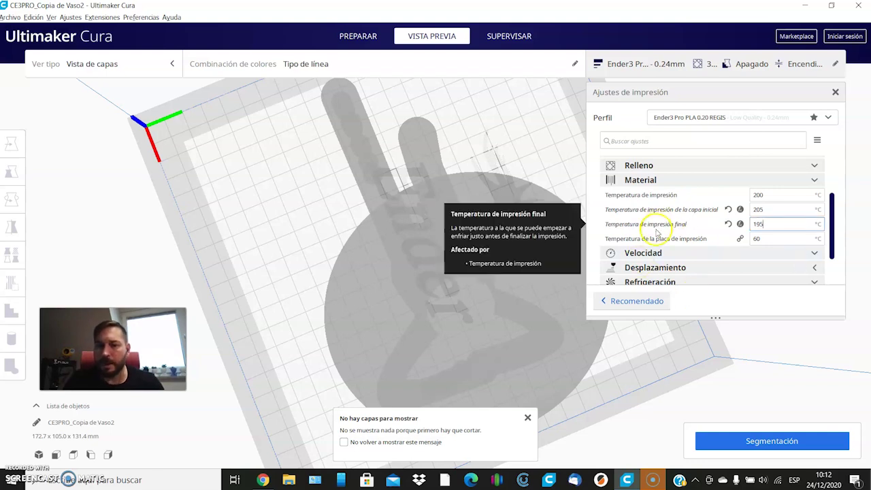
left_click_drag(773, 238, 740, 237)
left_click(769, 238)
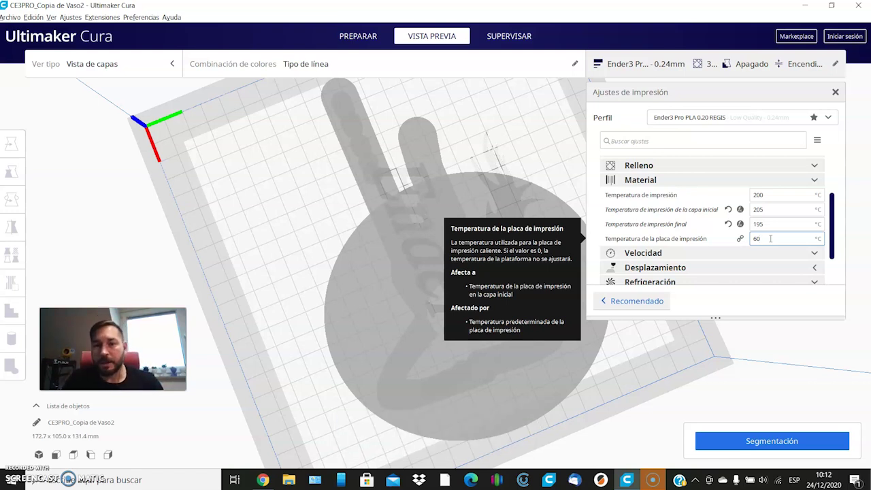
left_click_drag(778, 240, 760, 239)
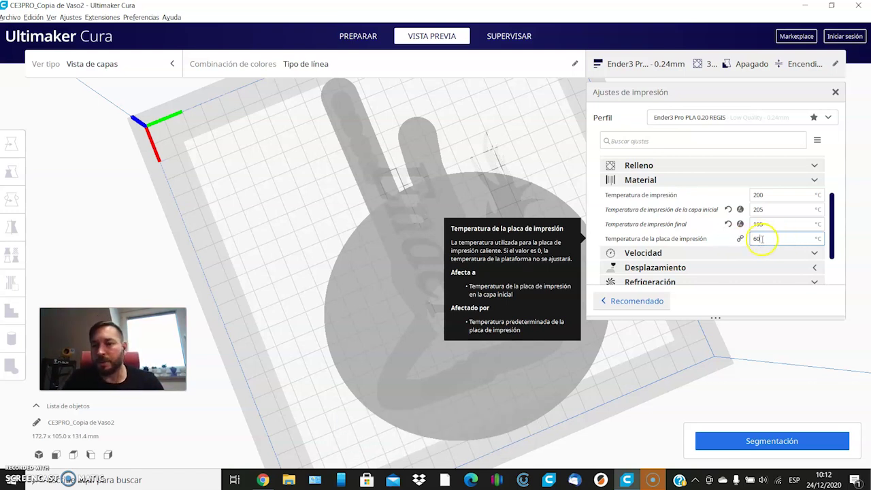
- Collapse the material settings and set the travel speed (Velocidad de desplazamiento) to 120 mm/s in the speed settings
scroll(756, 239, "down", 1)
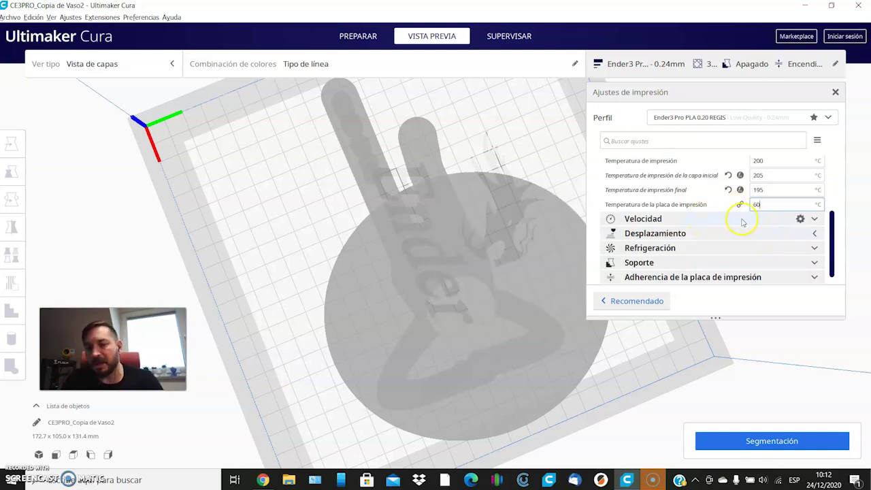
scroll(815, 185, "up", 1)
left_click(815, 181)
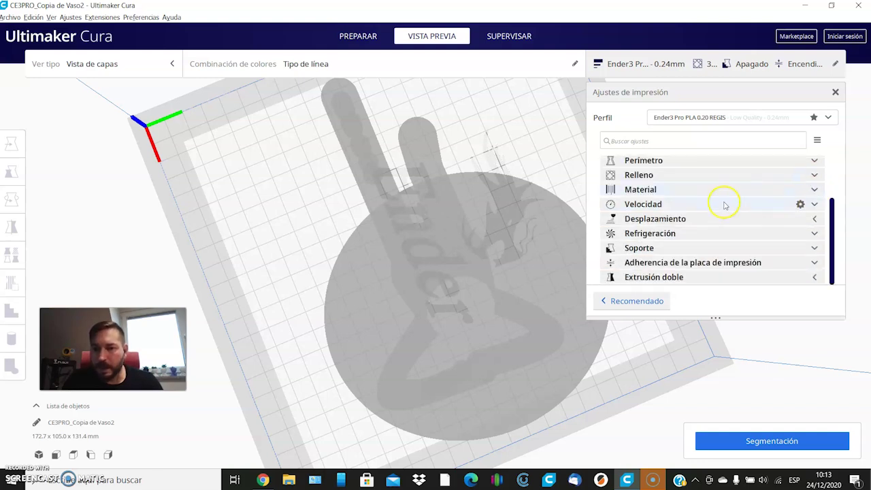
left_click(814, 204)
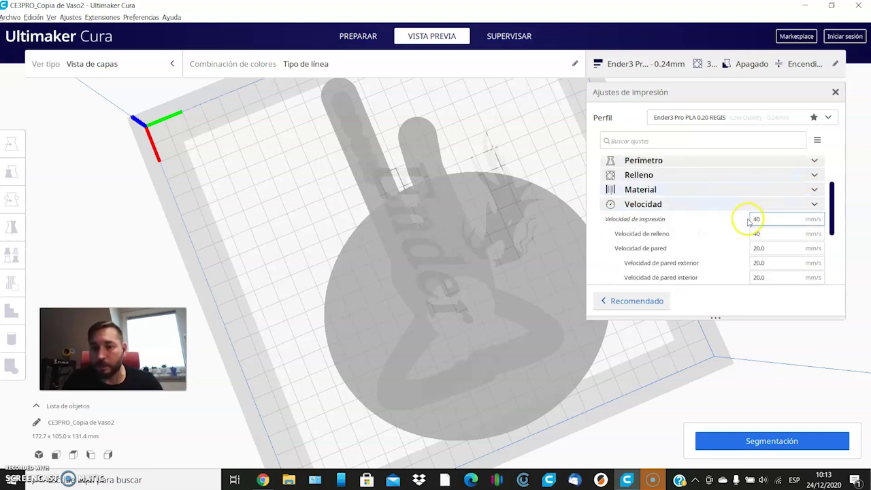
scroll(746, 219, "down", 1)
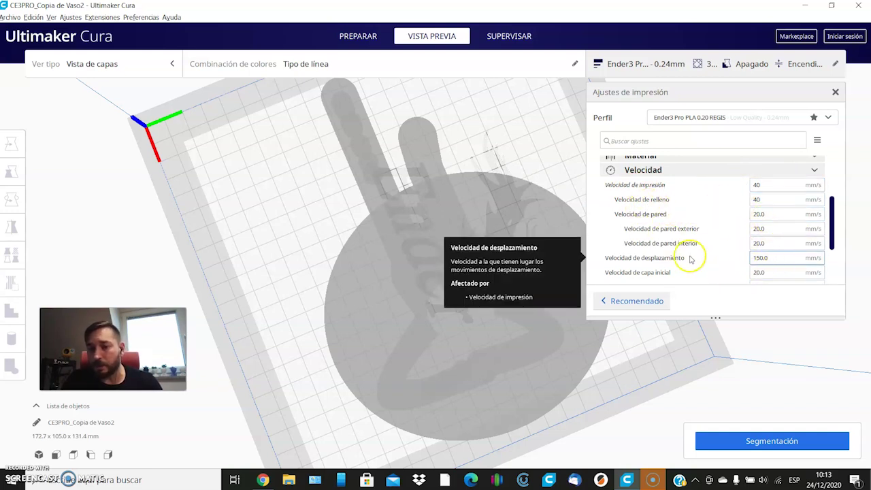
left_click_drag(779, 258, 685, 259)
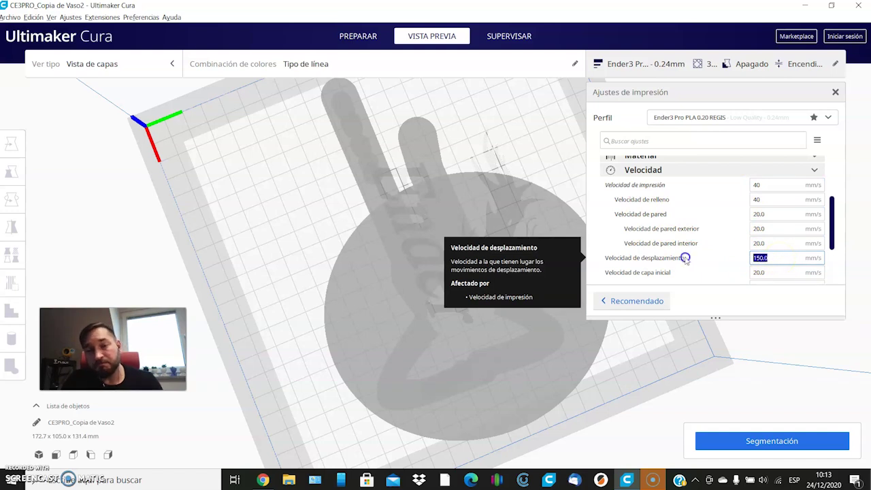
type("1")
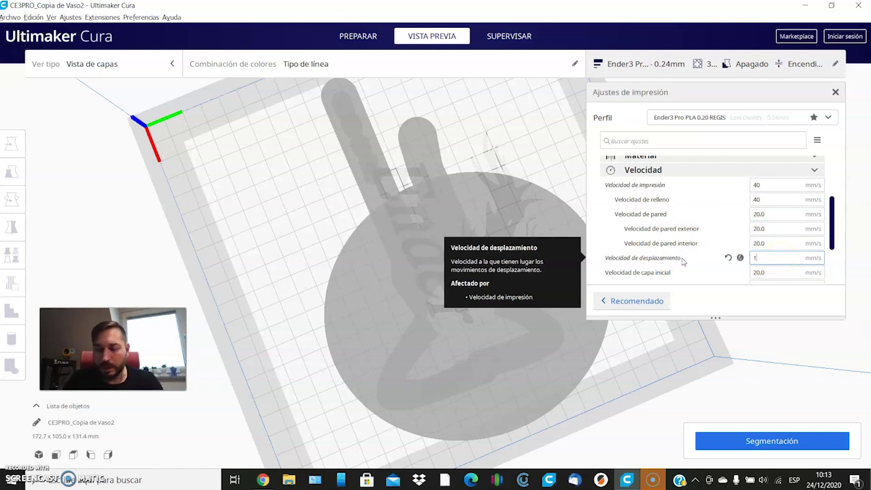
type("20")
- Set the infill speed (Velocidad de relleno) to 35 mm/s
scroll(694, 263, "down", 1)
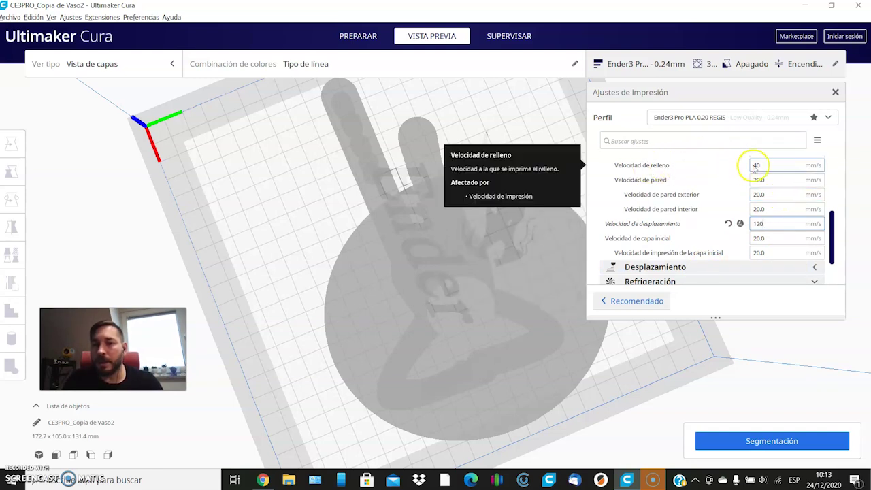
scroll(754, 167, "up", 2)
scroll(754, 209, "down", 1)
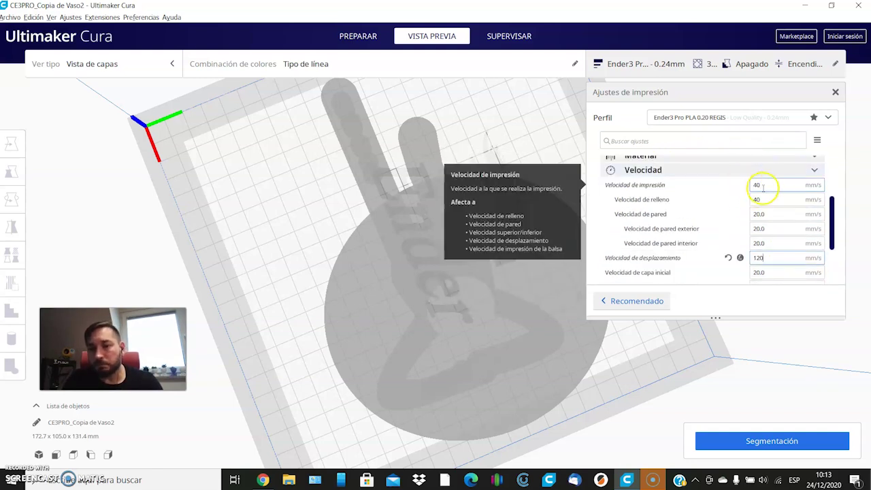
double_click(765, 199)
type("35")
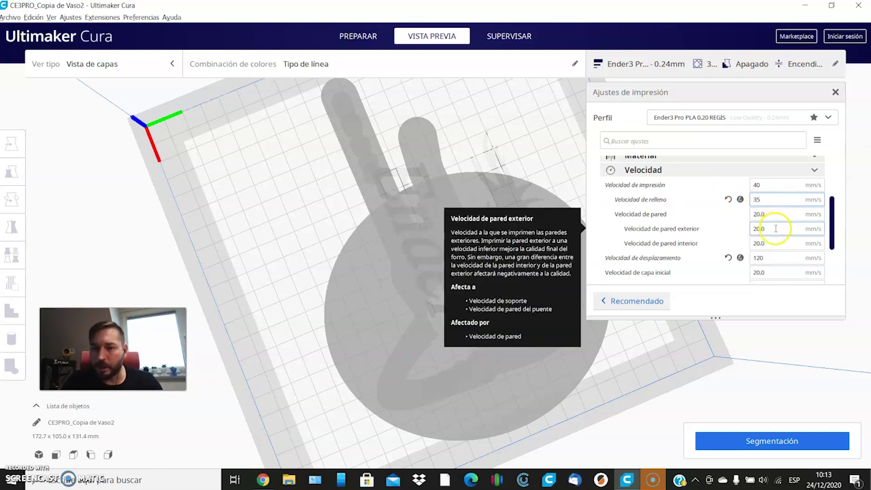
- Set the outer wall speed (Velocidad de pared exterior) to 25 mm/s and the inner wall speed to 30 mm/s
double_click(772, 229)
type("2")
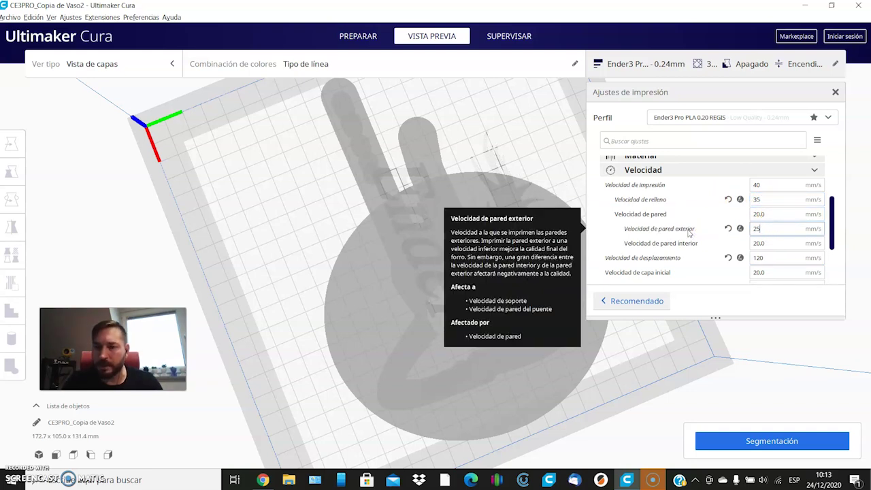
type("5")
double_click(762, 243)
type("30")
- Review the initial layer speeds against the wall speeds and collapse the speed settings
scroll(689, 245, "down", 1)
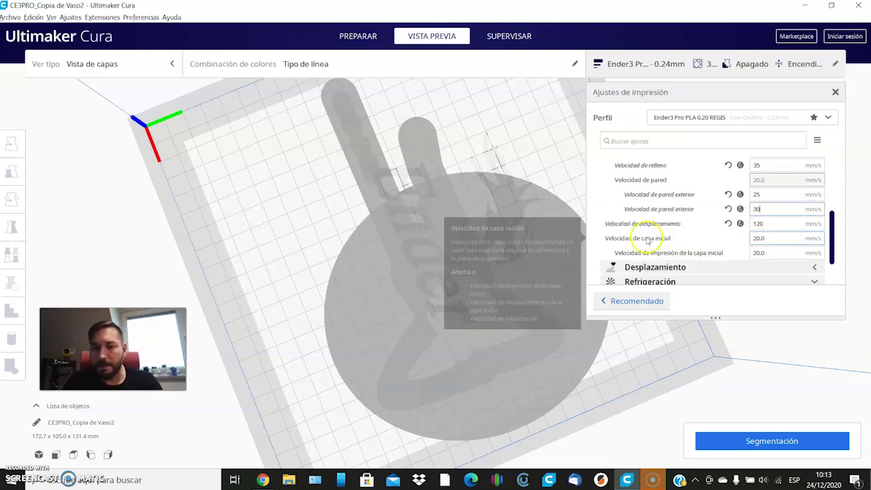
left_click(762, 238)
scroll(763, 235, "down", 2)
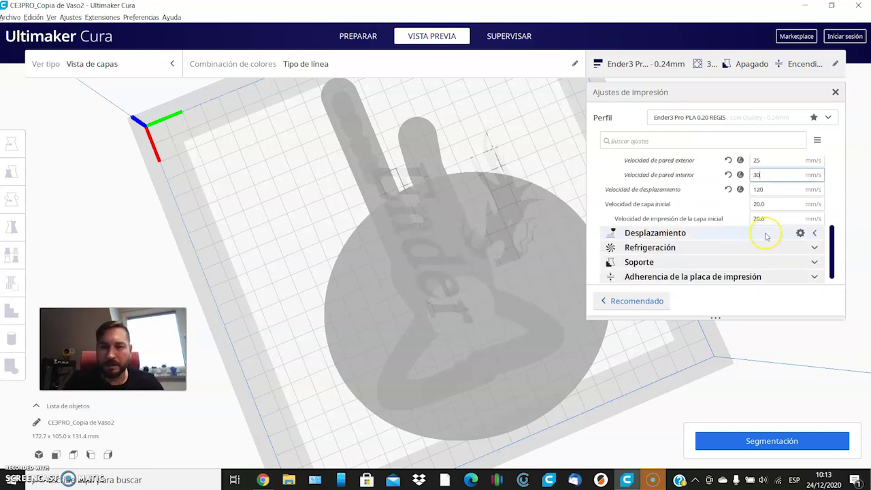
scroll(762, 233, "up", 2)
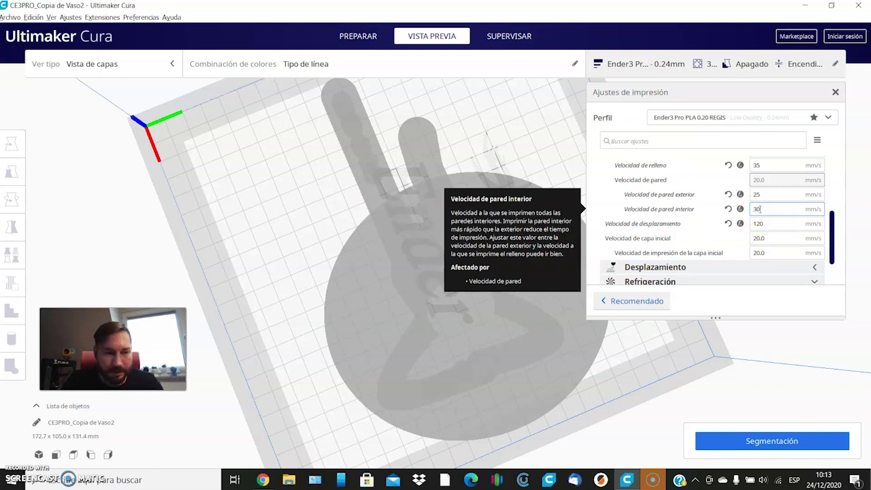
scroll(773, 210, "down", 2)
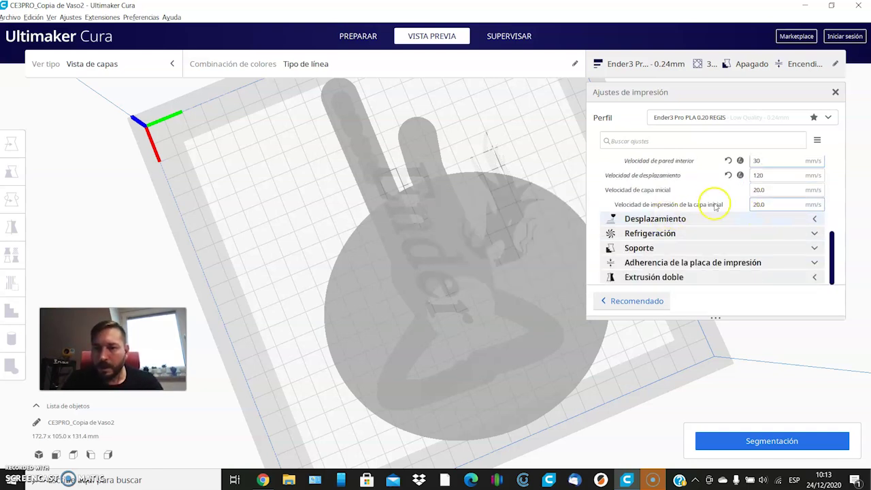
scroll(727, 196, "up", 4)
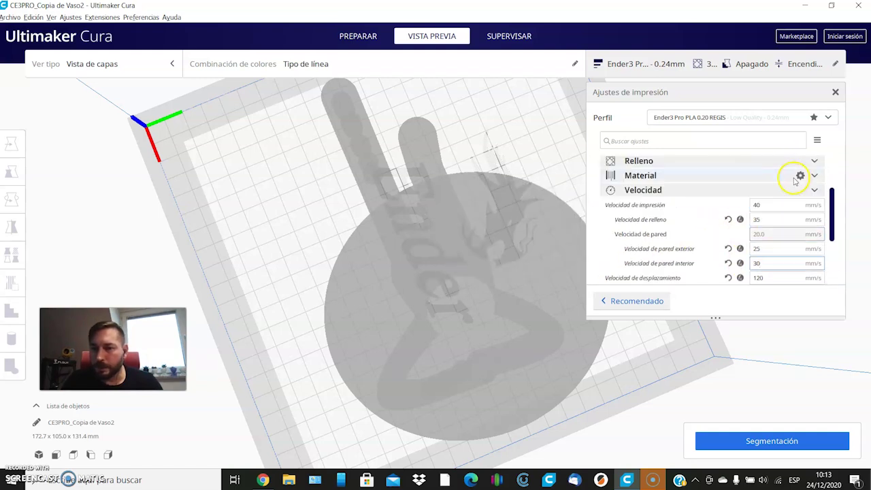
left_click(815, 191)
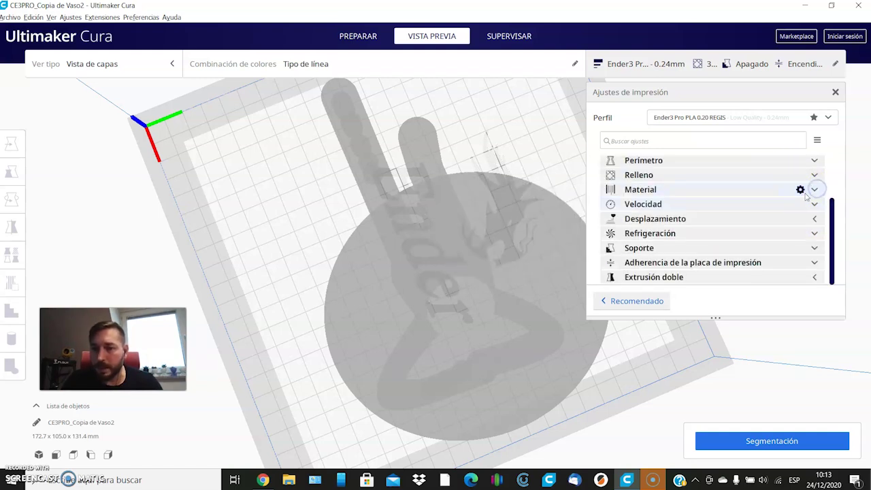
- Expand the travel settings (Desplazamiento) and review the retraction options, including retraction at layer change
left_click(817, 219)
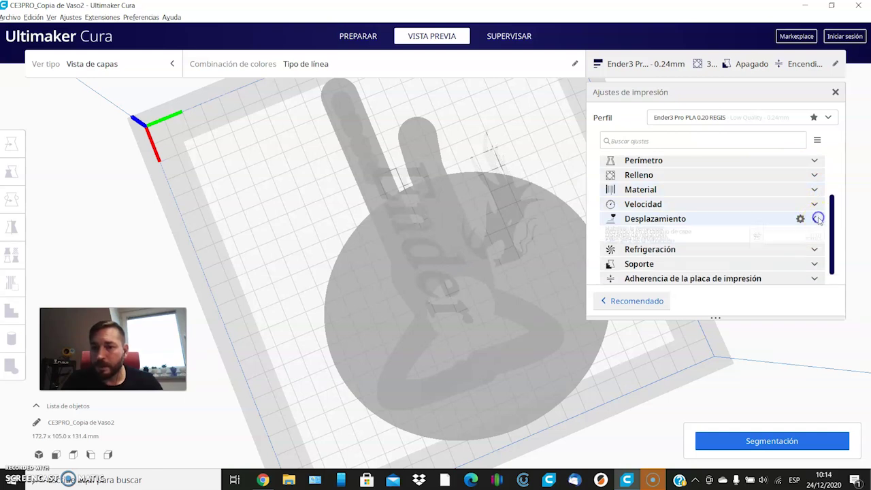
scroll(673, 230, "down", 2)
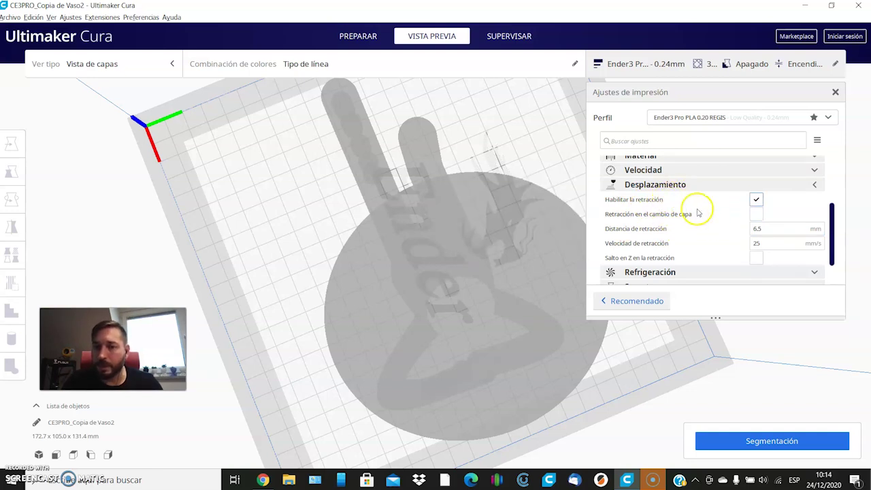
mouse_move(670, 244)
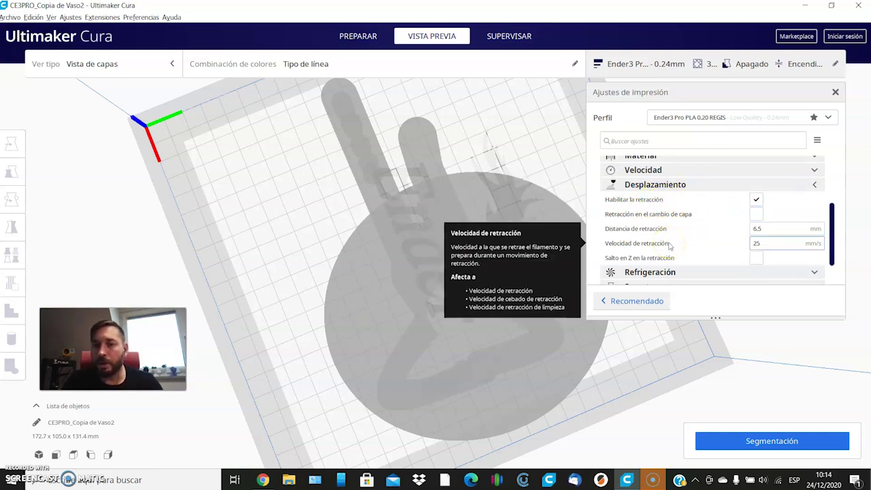
mouse_move(691, 212)
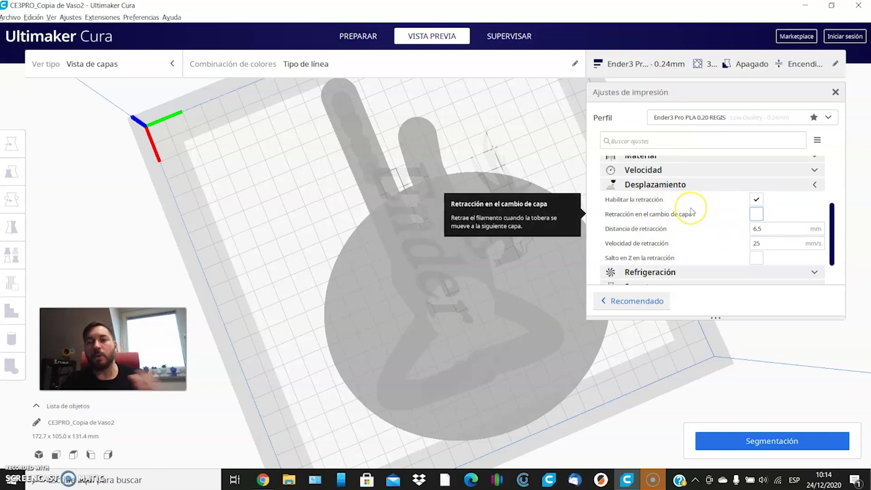
left_click(691, 213)
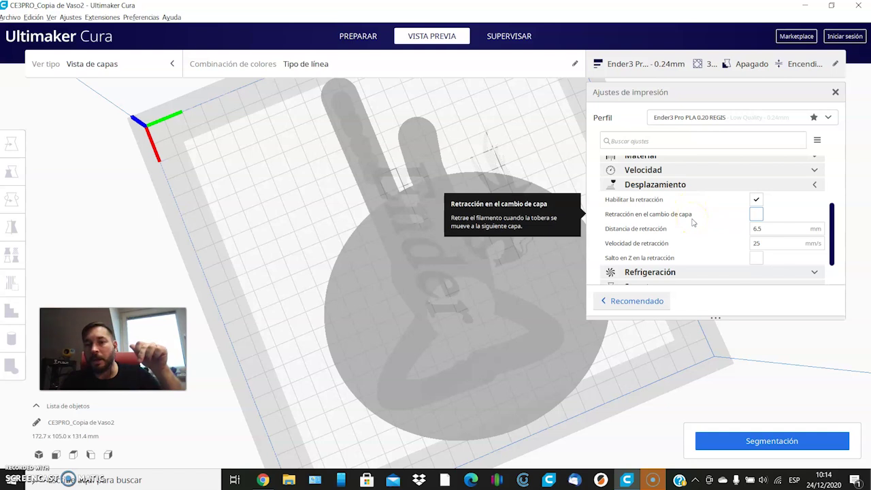
left_click(694, 215)
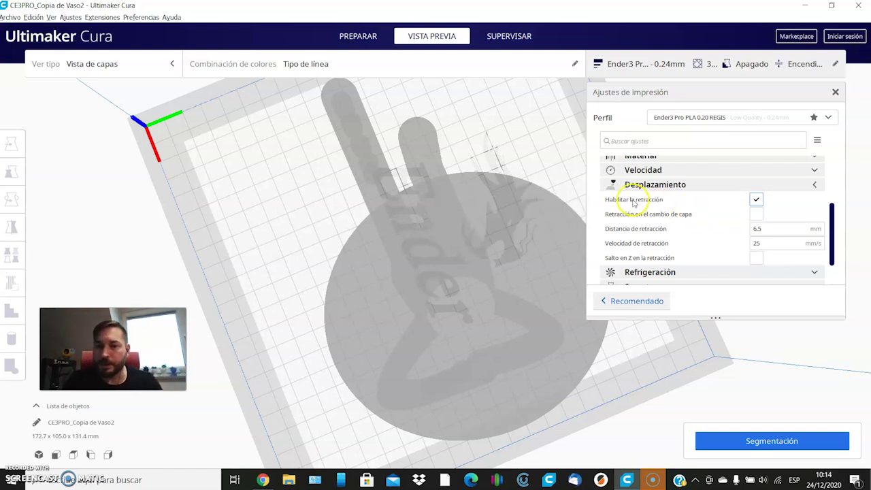
left_click(756, 198)
left_click(757, 204)
left_click(755, 211)
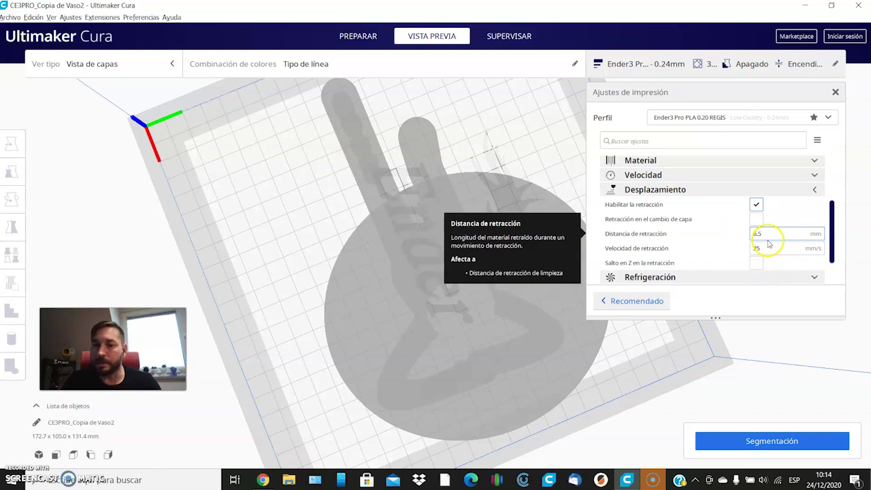
- Set the retraction speed (Velocidad de retracción) to 30 mm/s
scroll(769, 236, "down", 1)
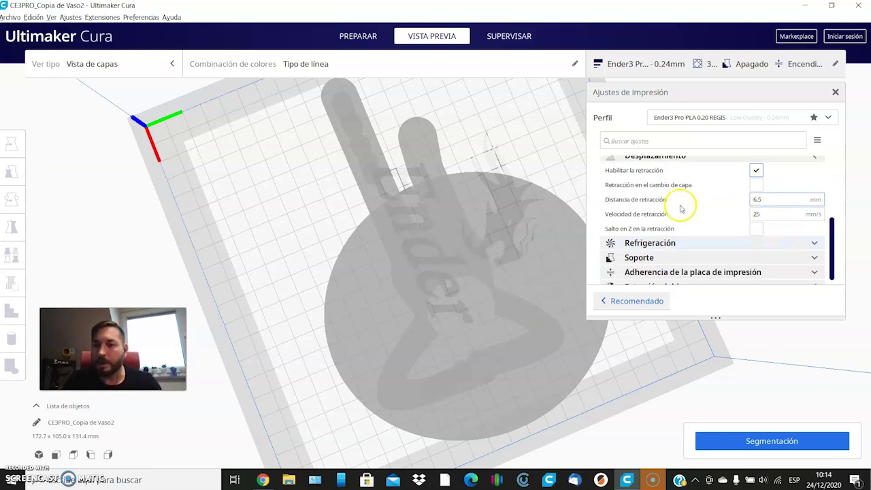
double_click(770, 214)
type("30")
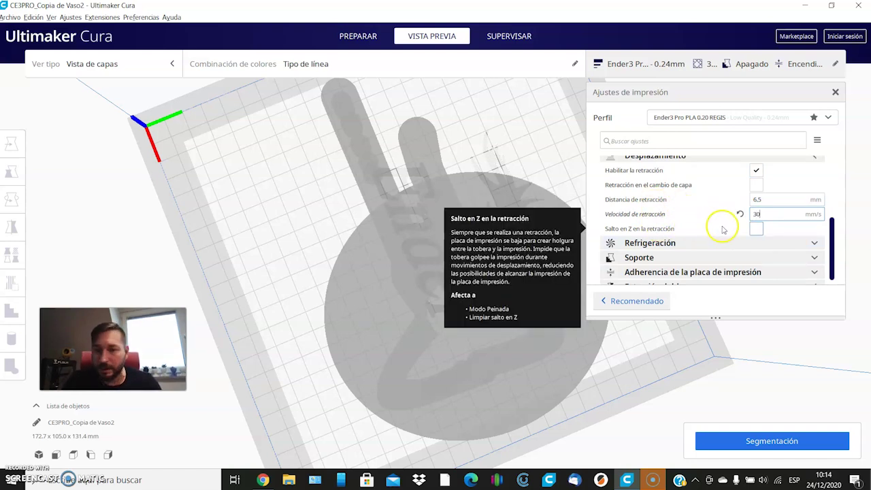
mouse_move(721, 230)
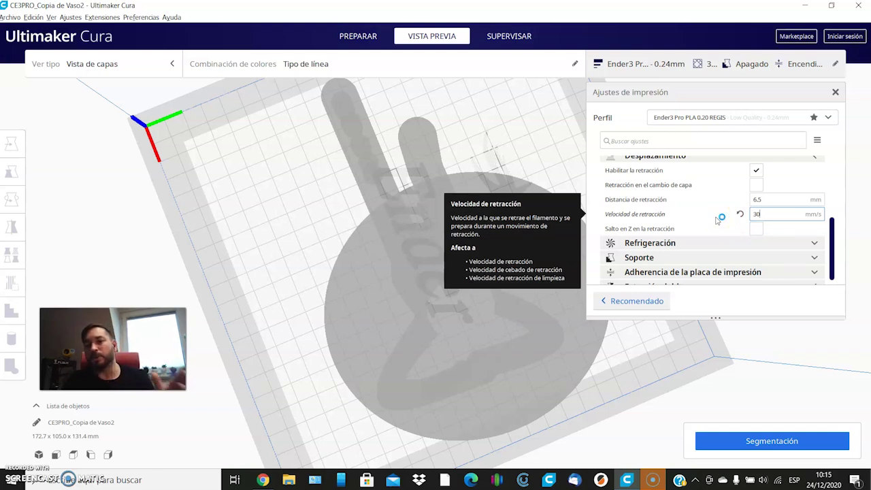
left_click(709, 215)
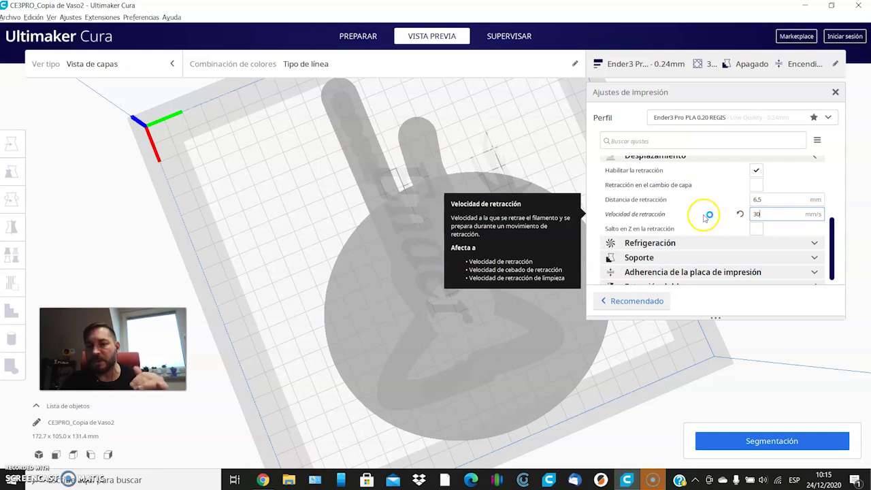
- Try enabling the Z hop on retraction (Salto en Z en la retracción)
left_click(756, 229)
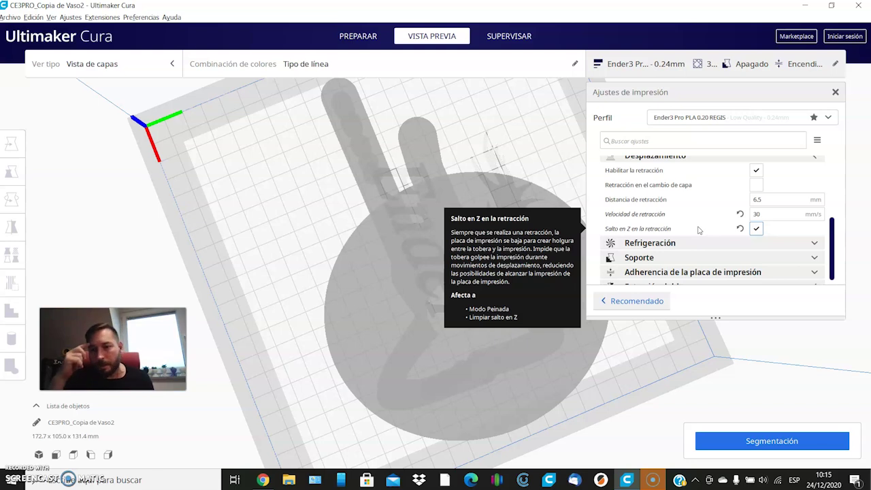
left_click(755, 228)
scroll(756, 221, "down", 1)
scroll(755, 212, "up", 1)
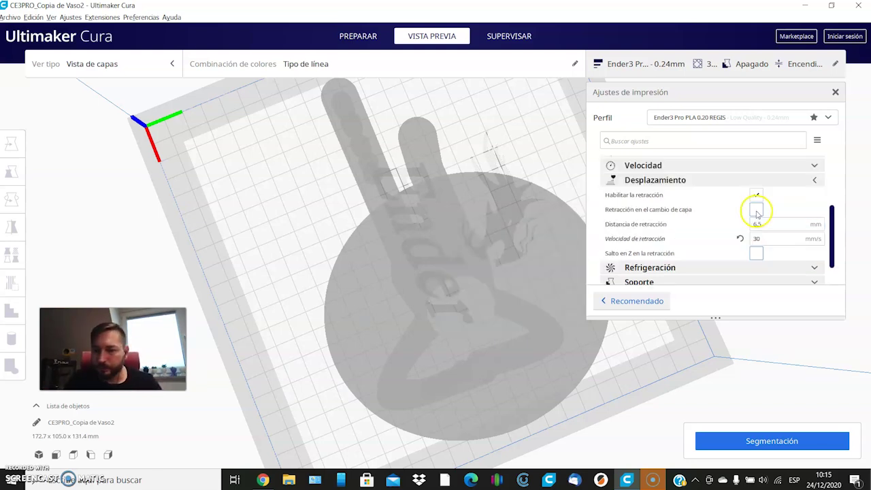
- Collapse the travel settings and expand the cooling settings (Refrigeración) to review print cooling and the fan speed
left_click(815, 178)
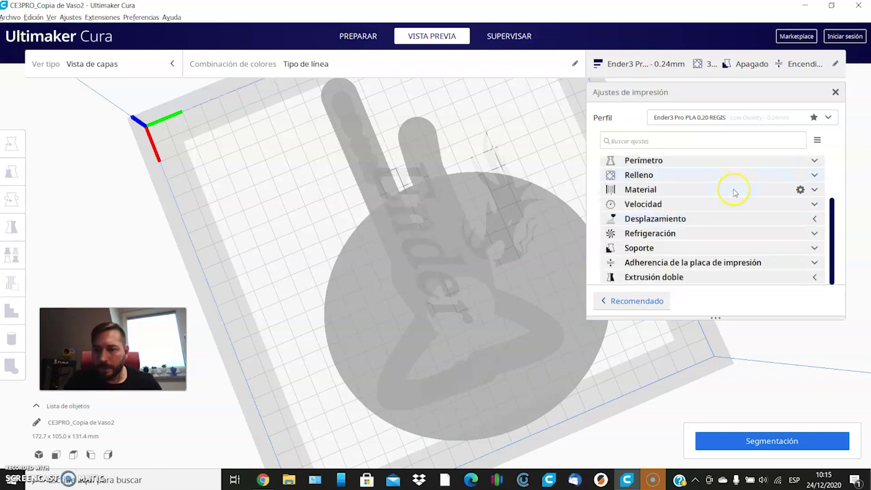
scroll(817, 176, "up", 2)
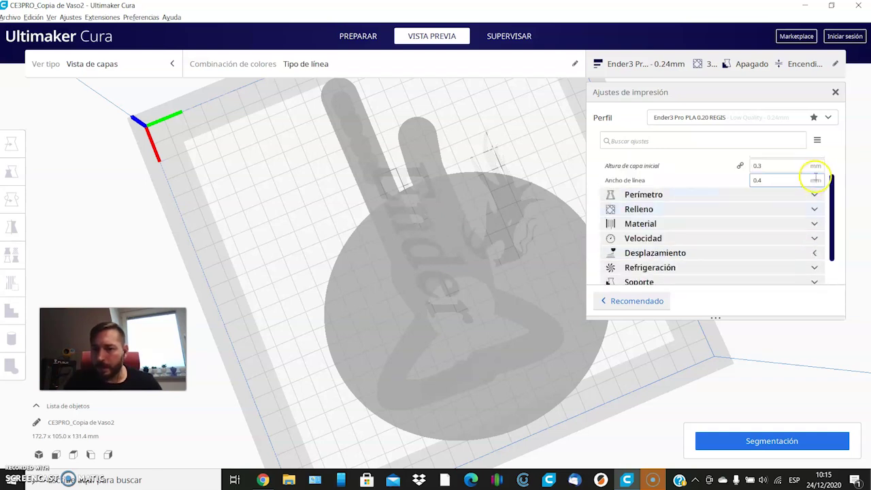
scroll(682, 174, "up", 1)
scroll(702, 194, "down", 2)
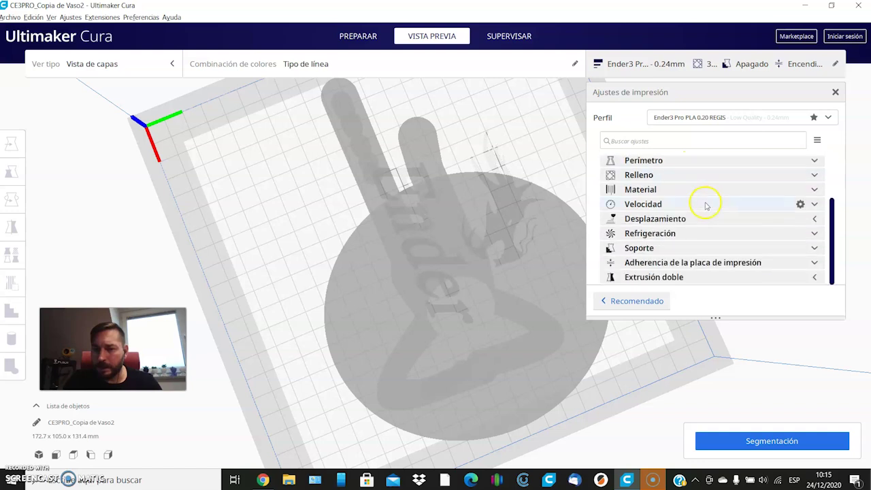
left_click(814, 232)
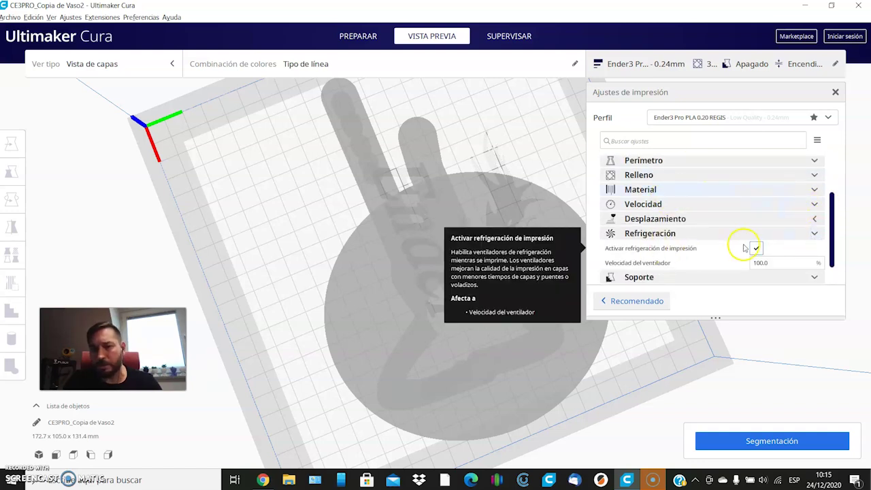
scroll(735, 238, "down", 1)
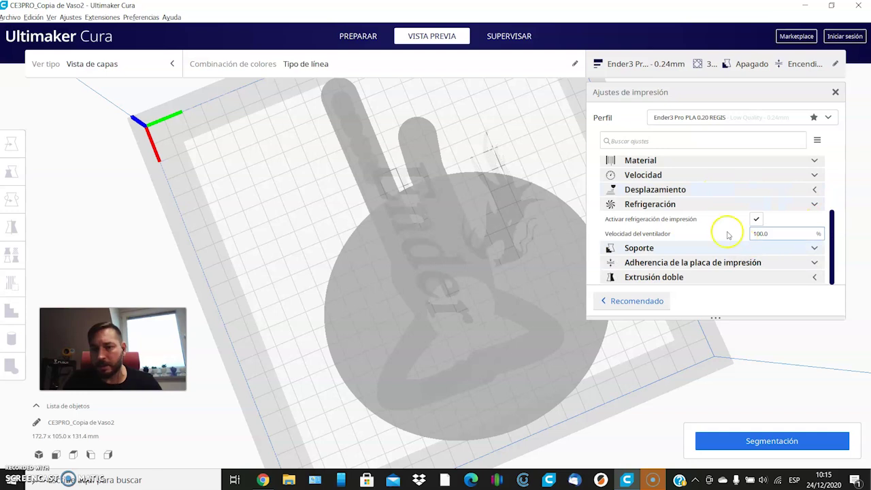
double_click(773, 231)
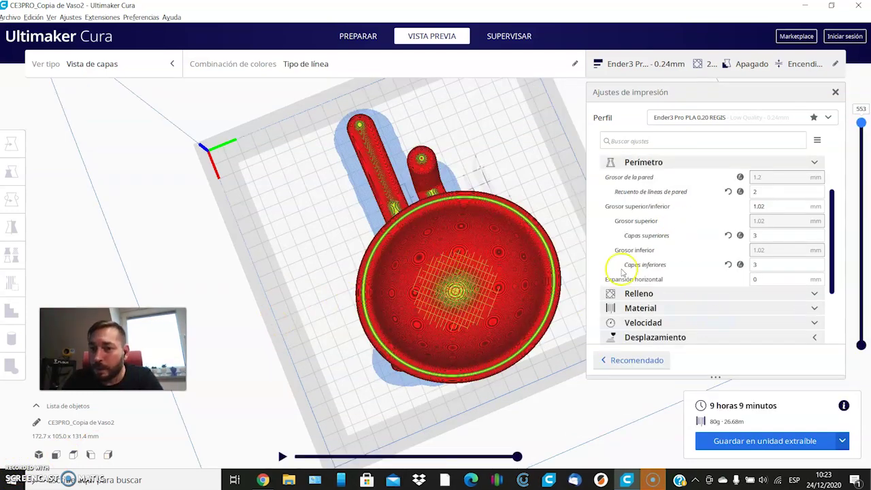
- Review the layer heights under Calidad and the wall, top and bottom settings under Perímetro
scroll(654, 185, "up", 3)
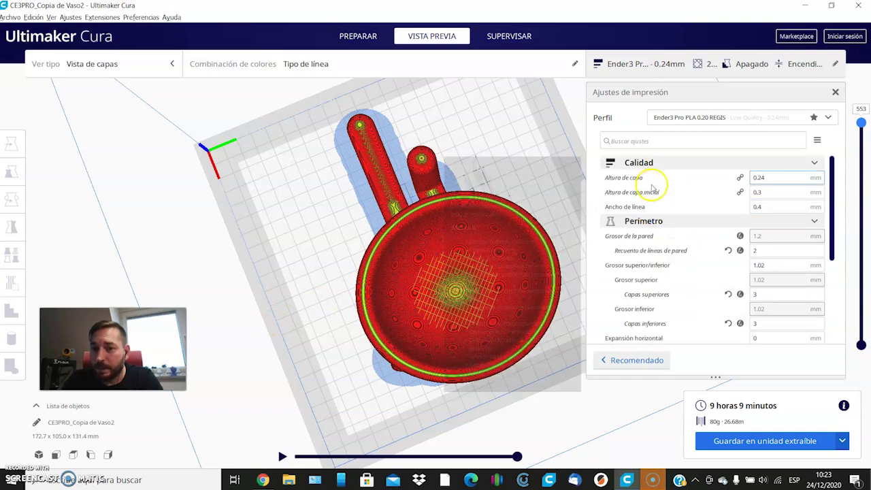
scroll(690, 231, "down", 1)
scroll(690, 234, "up", 1)
scroll(762, 300, "down", 1)
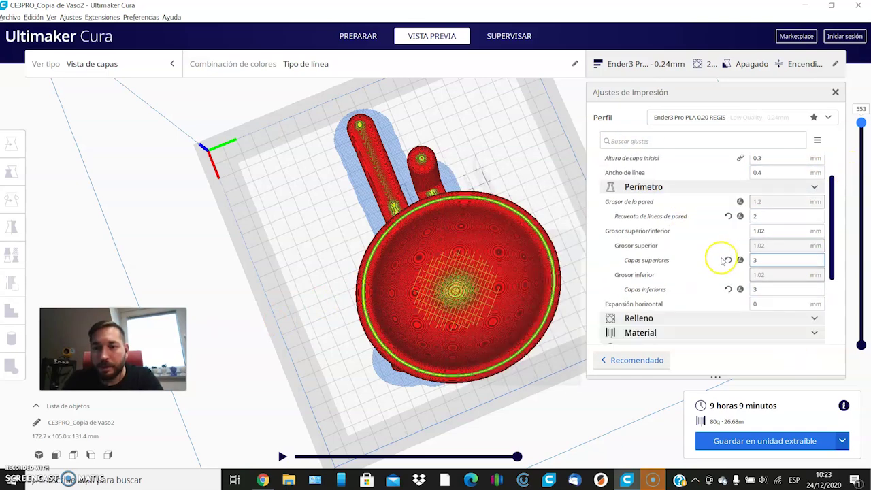
scroll(724, 259, "up", 1)
scroll(715, 255, "down", 1)
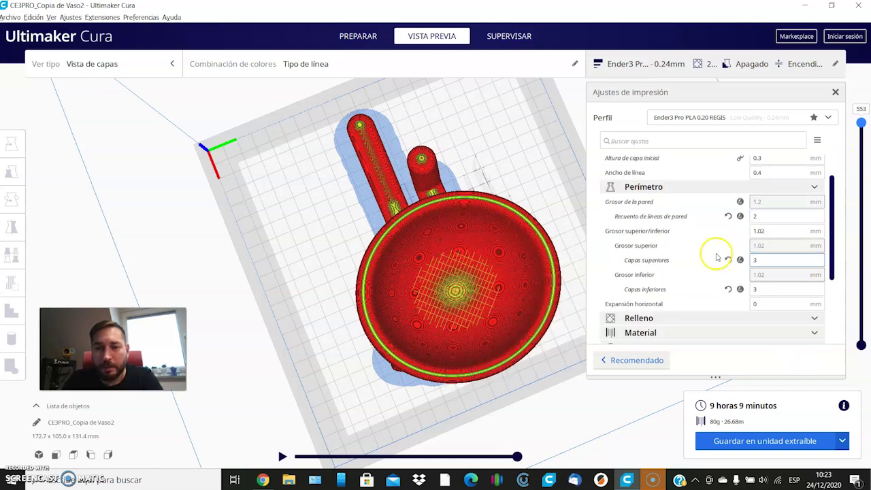
mouse_move(660, 202)
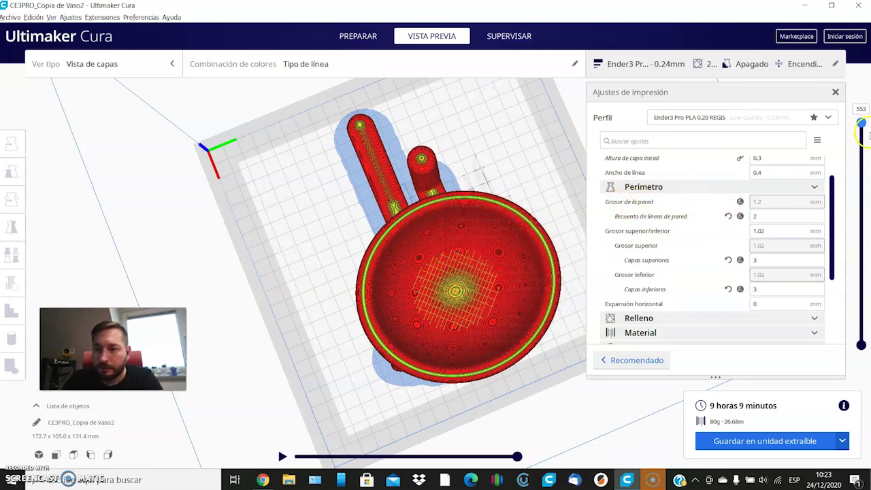
- Lower the layer preview to layer 534 and inspect the wall lines and infill in the vase's rim up close
left_click_drag(861, 126, 861, 130)
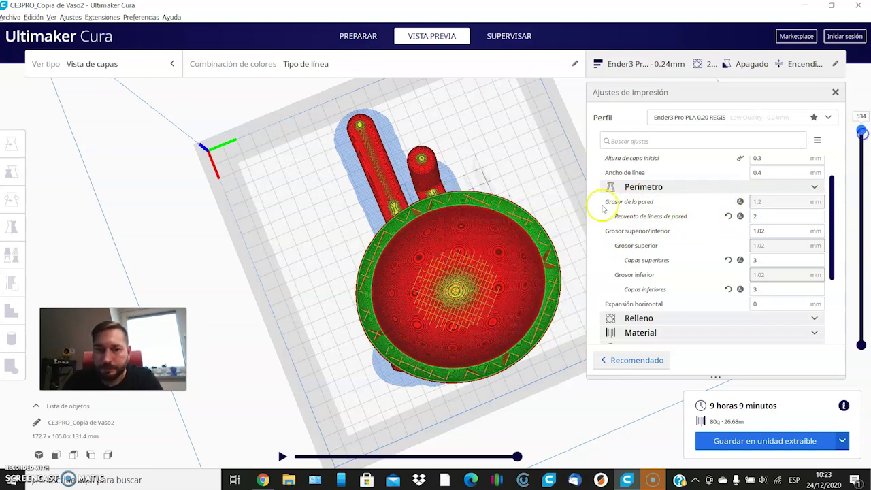
scroll(459, 243, "up", 5)
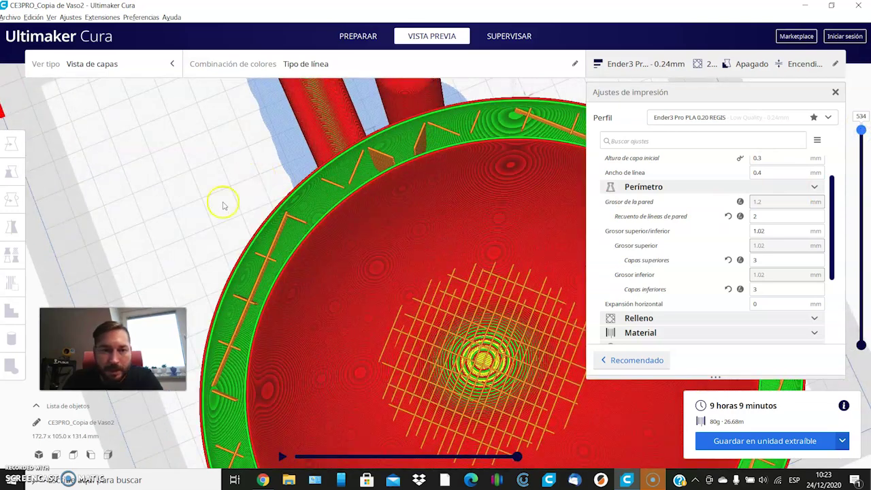
right_click_drag(349, 257, 427, 277)
left_click_drag(355, 268, 361, 226)
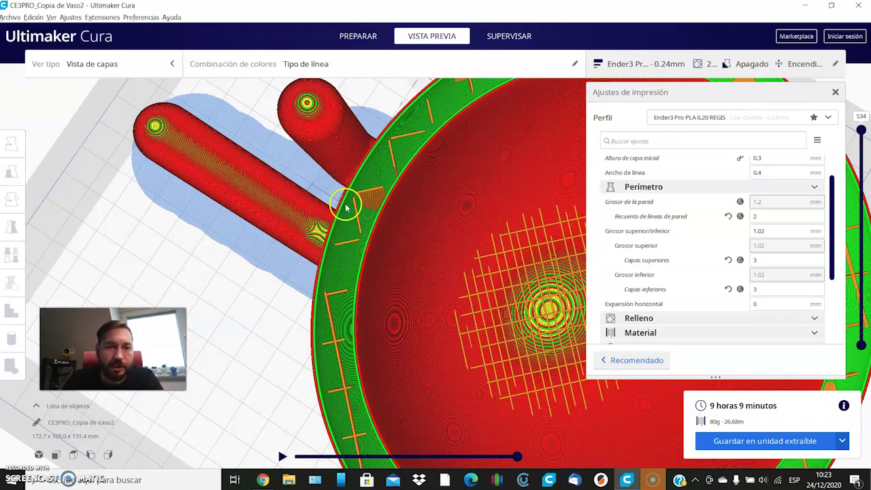
scroll(347, 204, "up", 5)
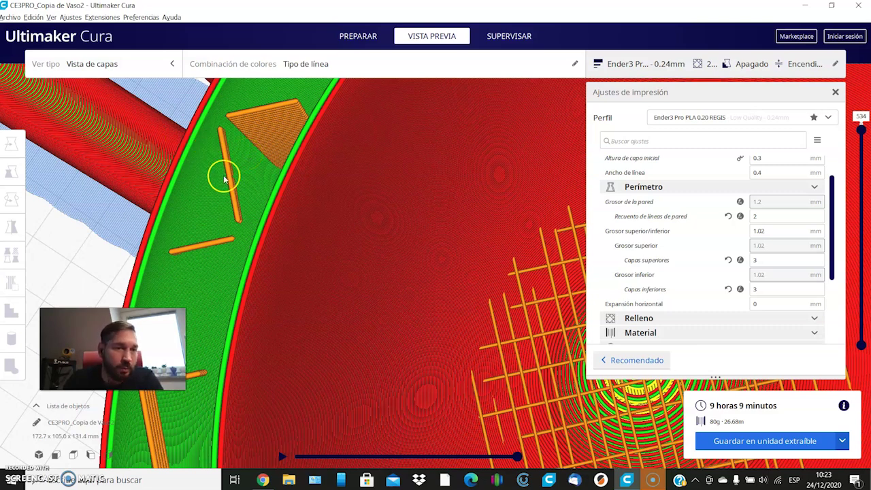
scroll(227, 193, "down", 1)
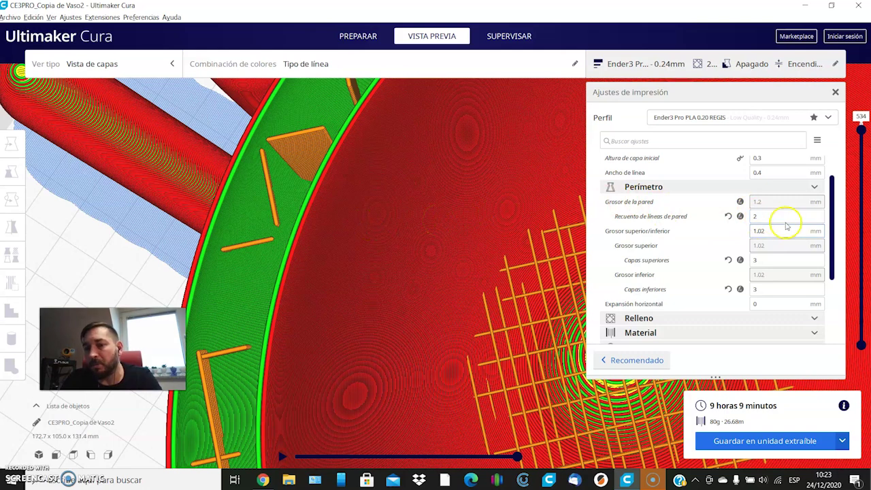
- Try a wall line count (Recuento de líneas de pared) of 3 and return it to 2
double_click(756, 216)
type("3")
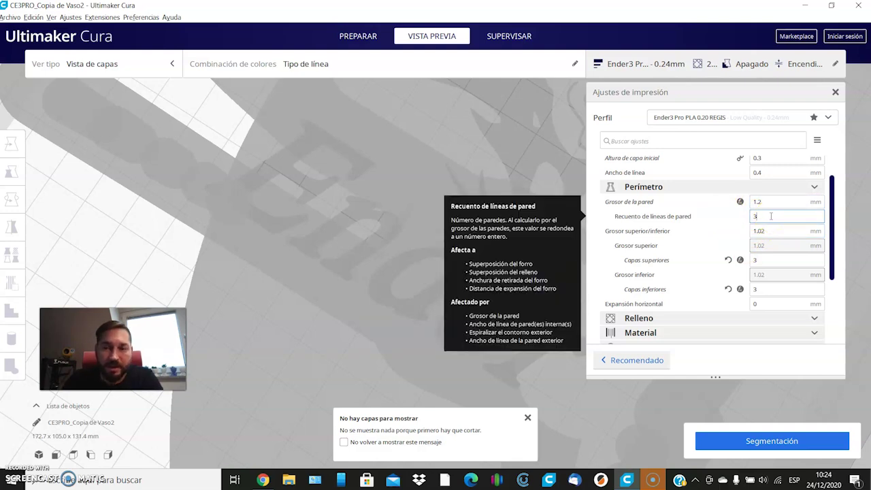
key("BackSpace")
type("2")
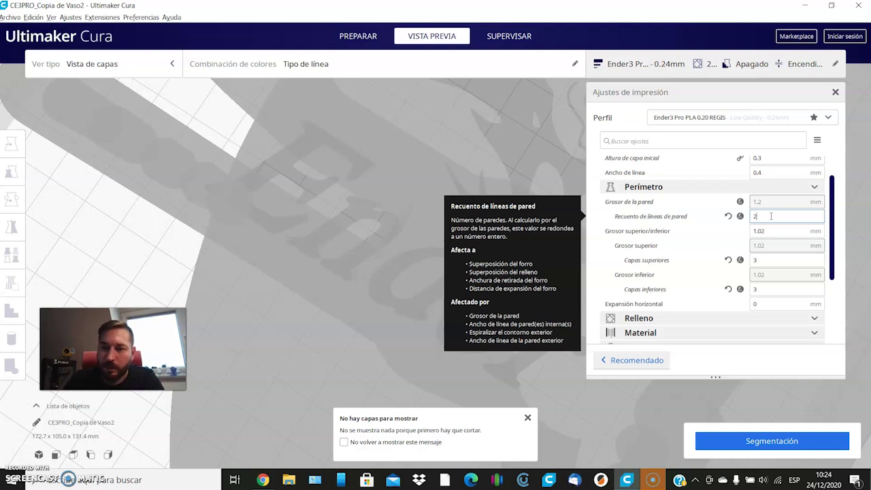
left_click(727, 217)
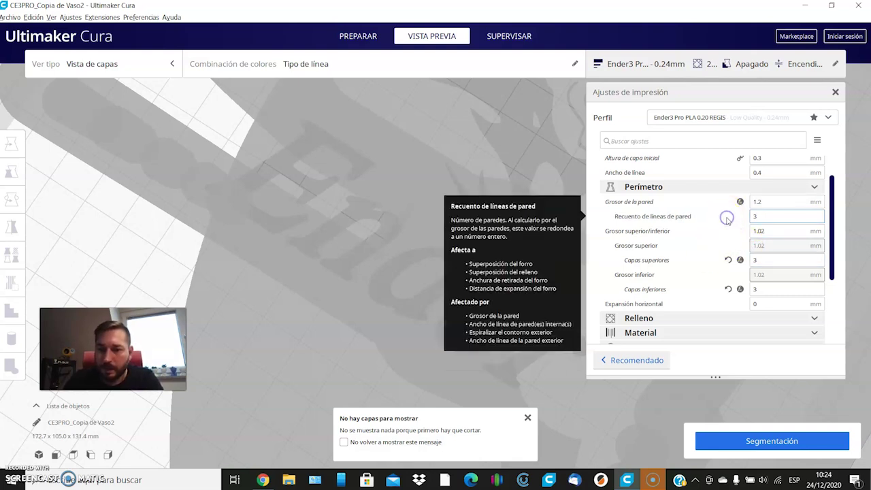
type("2")
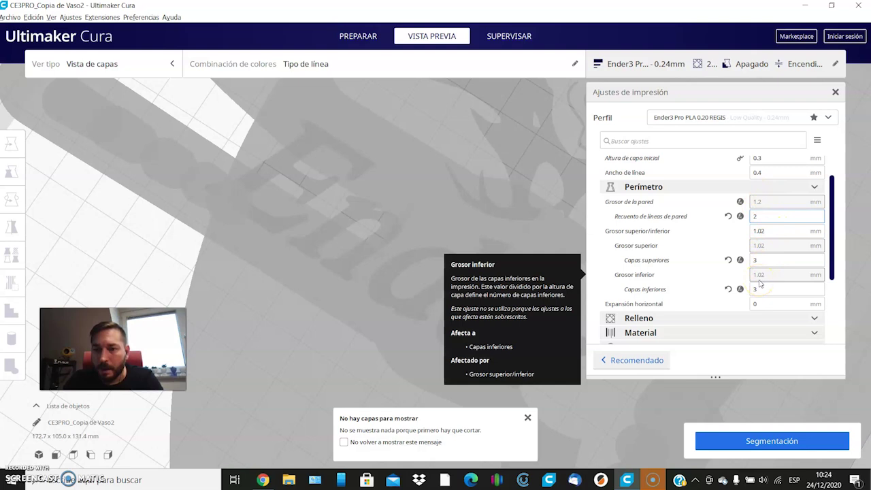
- Review the top layers, bottom layers and horizontal expansion (Expansión horizontal) in the perimeter settings
scroll(760, 284, "down", 1)
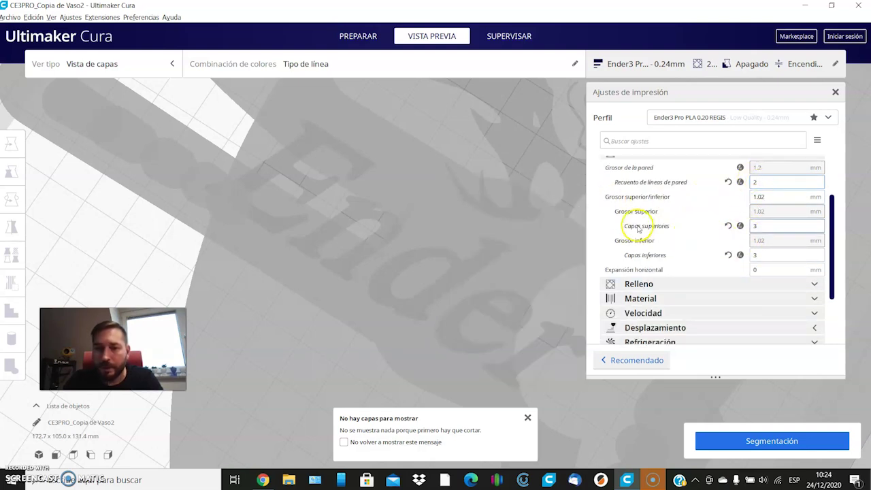
mouse_move(639, 230)
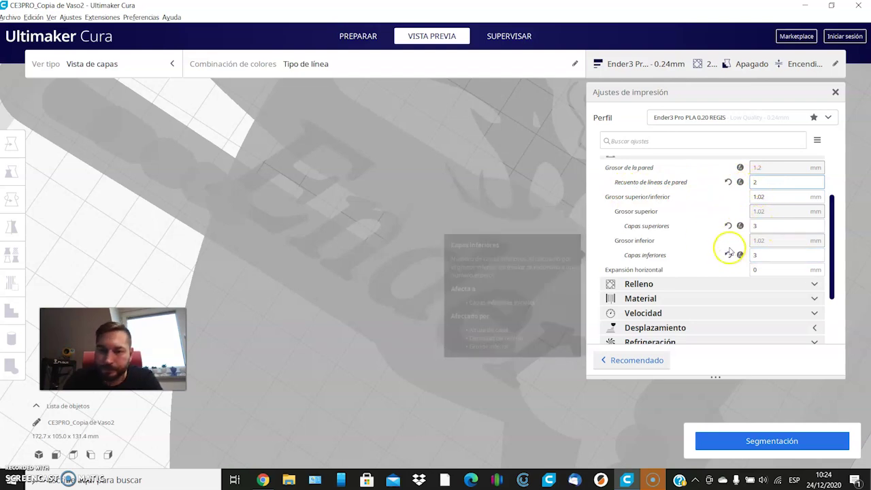
scroll(714, 241, "down", 1)
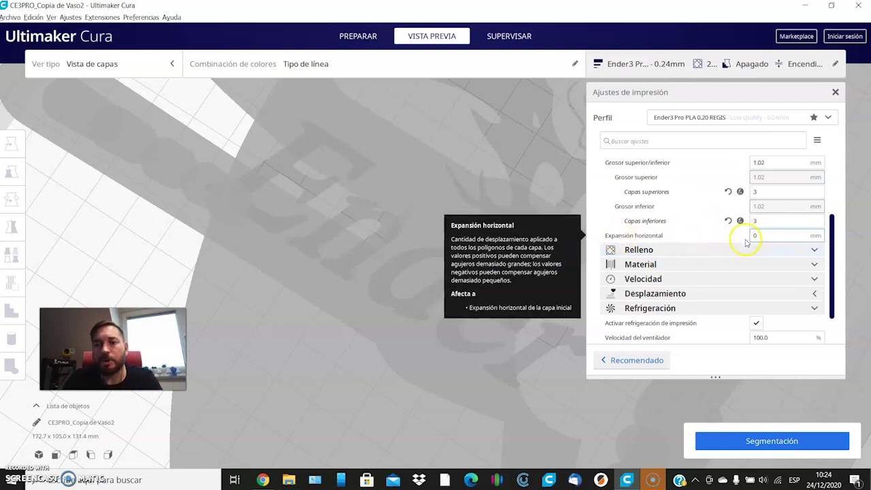
left_click(708, 247)
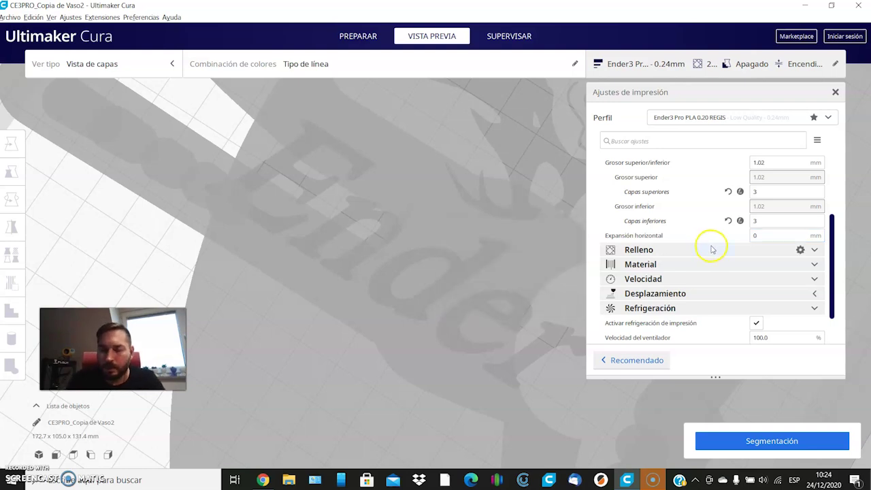